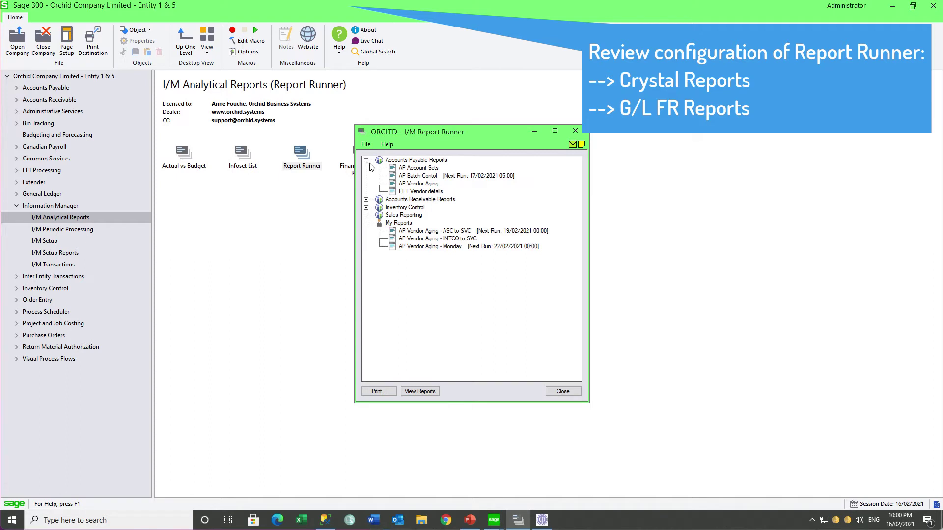
# Review the scheduled AP Batch Control and AP Vendor Aging - ASC to SVC reports in Report Runner, and close it
pyautogui.click(411, 170)
pyautogui.click(415, 176)
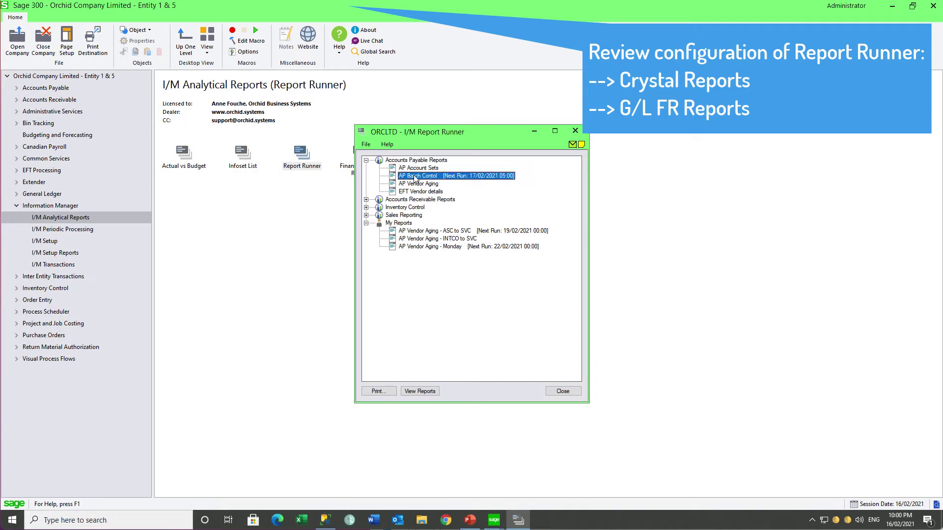
pyautogui.click(523, 200)
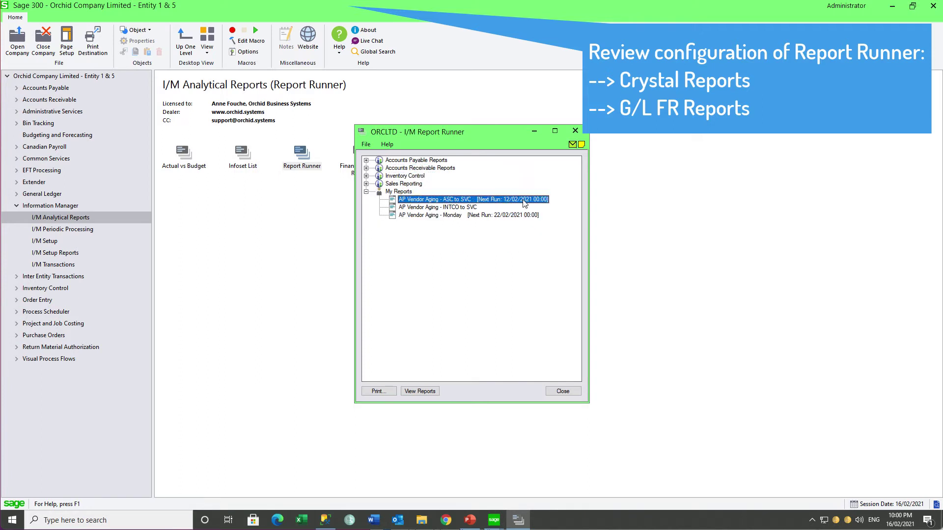
pyautogui.click(575, 130)
# Open Financial Report Runner, select all Department 100 reports, view the Department 200 reports, and close it
pyautogui.doubleClick(363, 154)
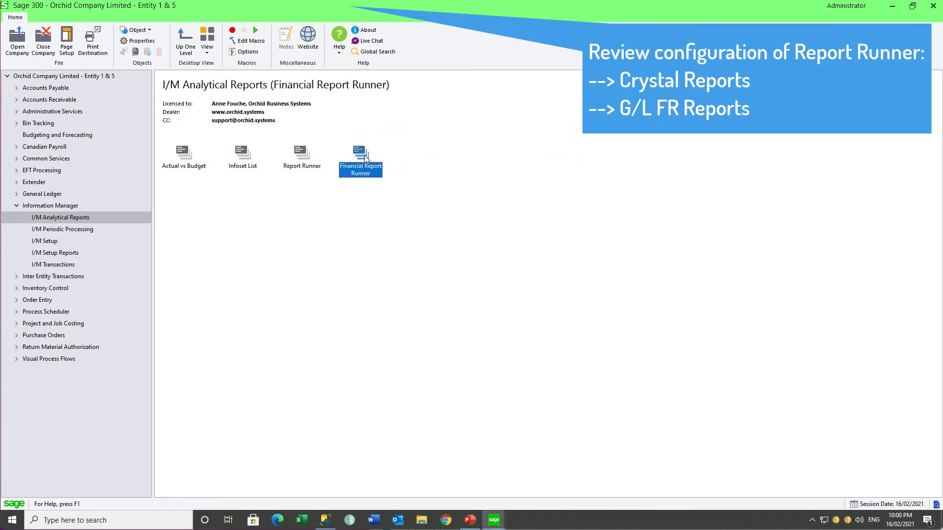
pyautogui.click(367, 160)
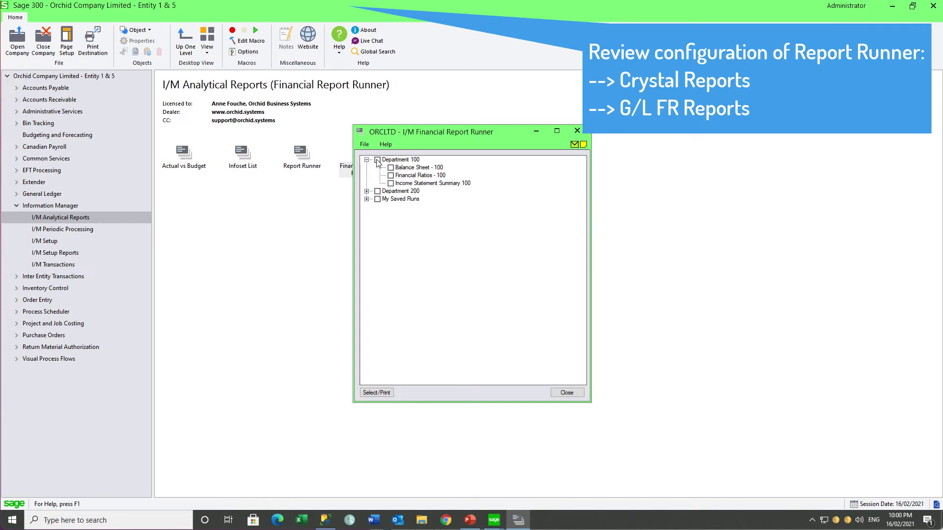
pyautogui.click(377, 160)
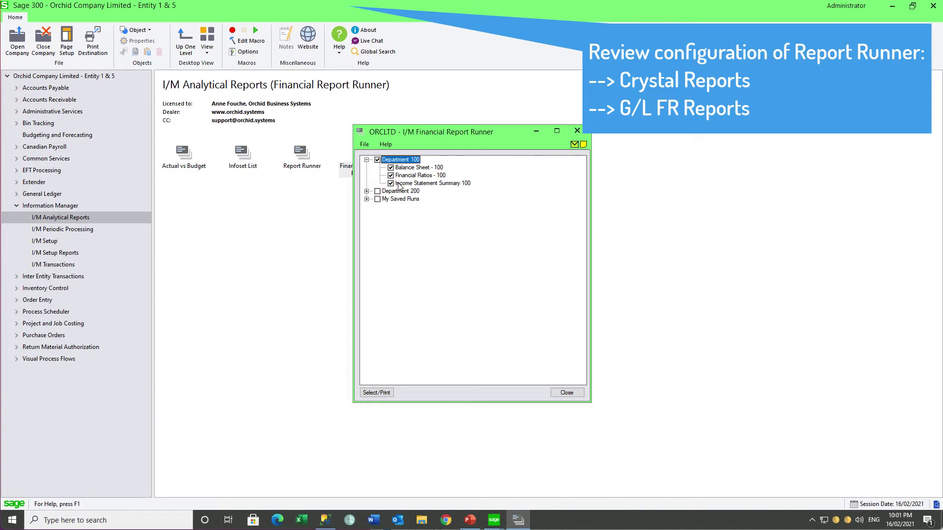
pyautogui.click(366, 192)
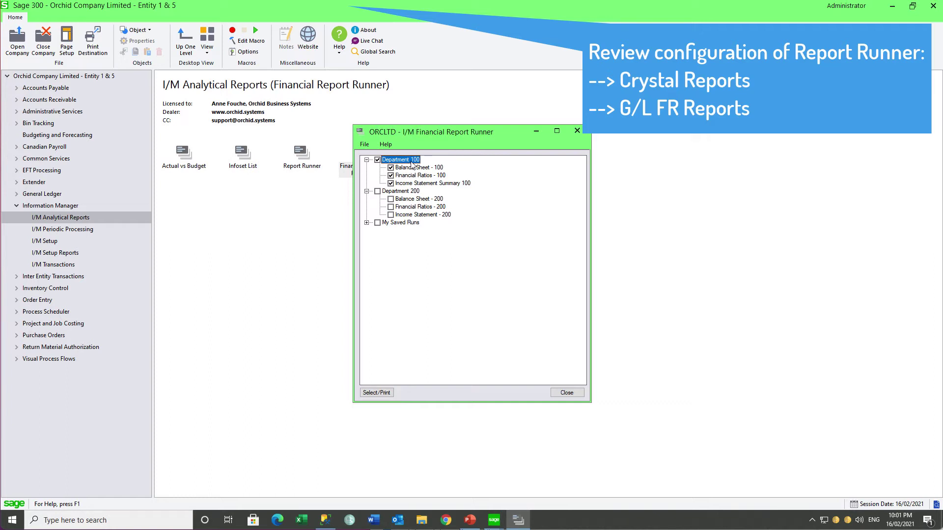
pyautogui.click(578, 132)
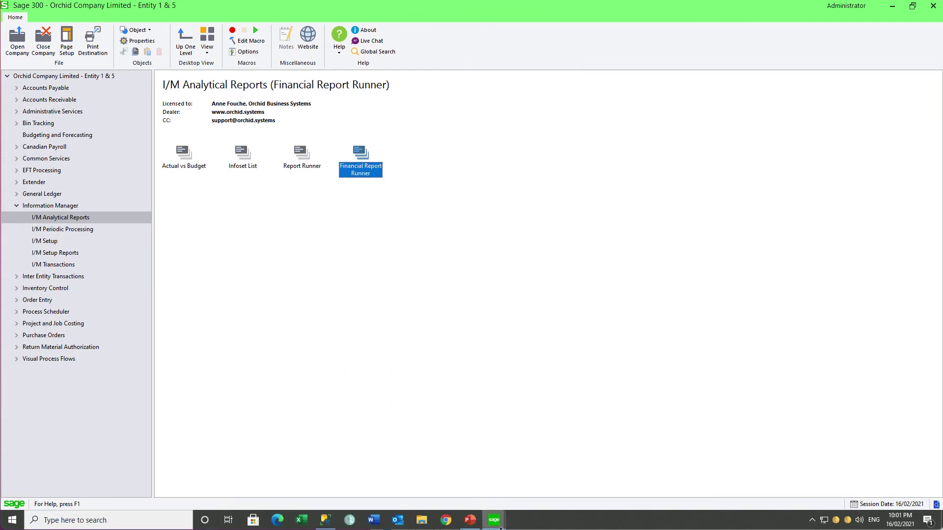
# Switch to the other Orchid Company Limited window and review the e-mail settings in I/M Options
pyautogui.click(496, 524)
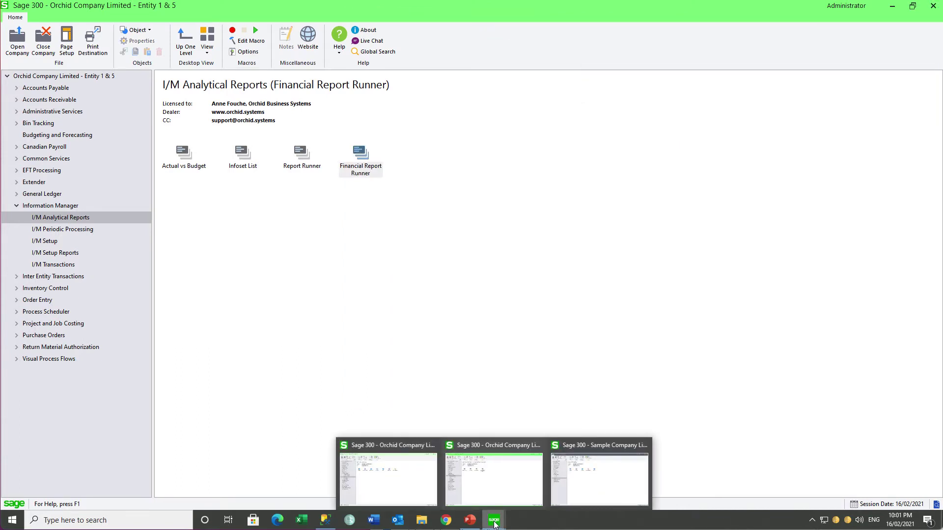
pyautogui.click(407, 485)
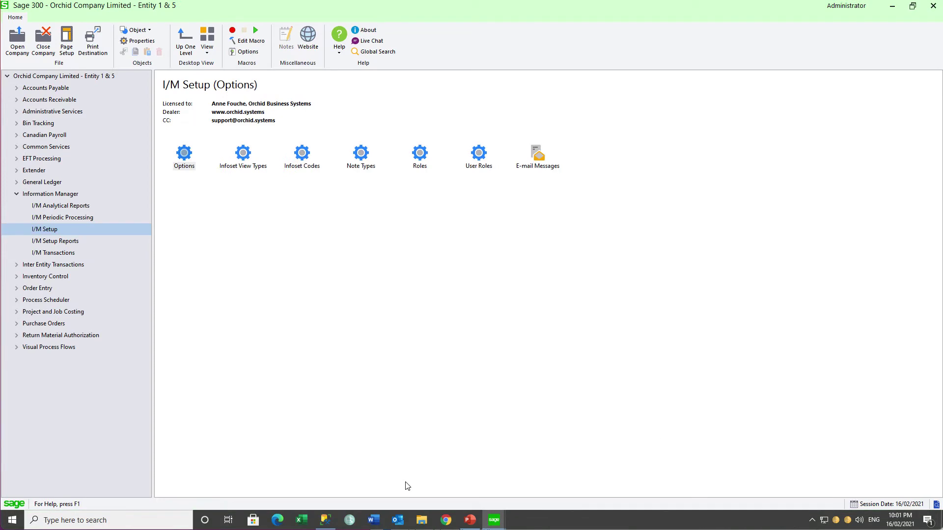
pyautogui.doubleClick(185, 155)
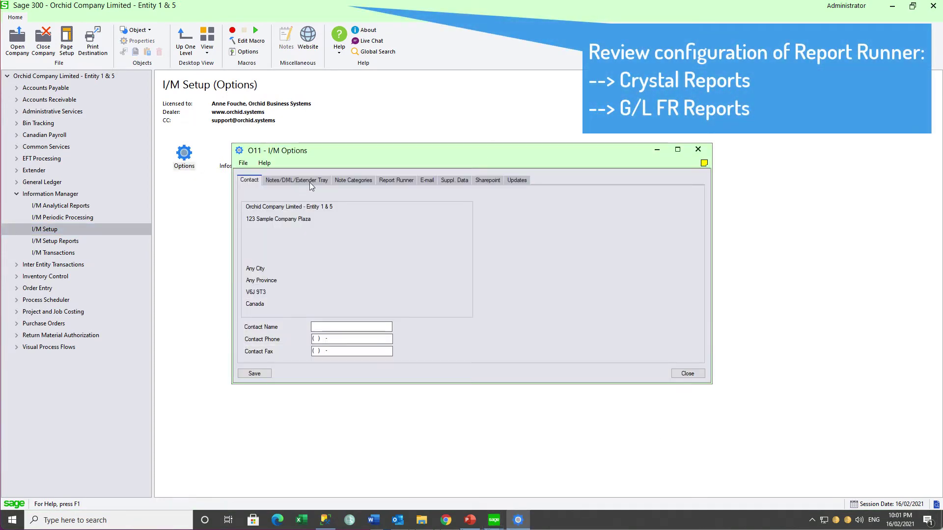
pyautogui.click(427, 180)
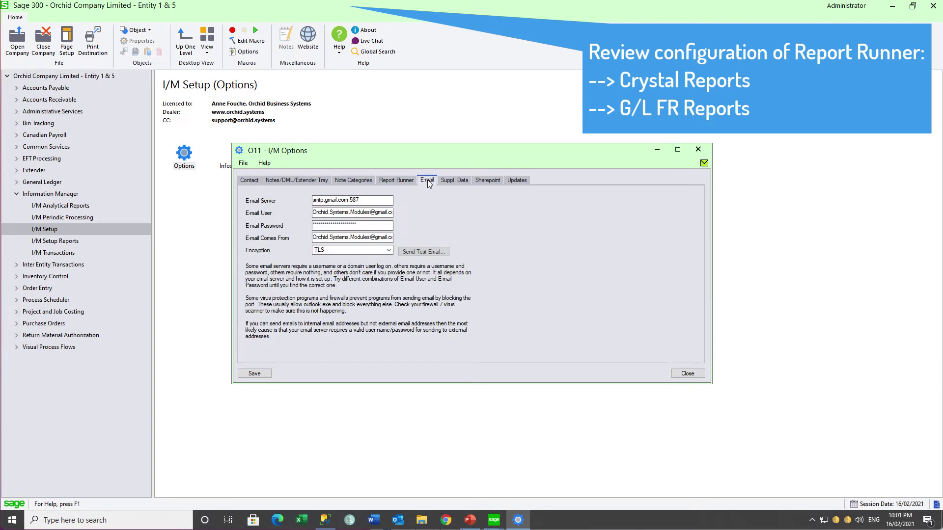
pyautogui.click(698, 149)
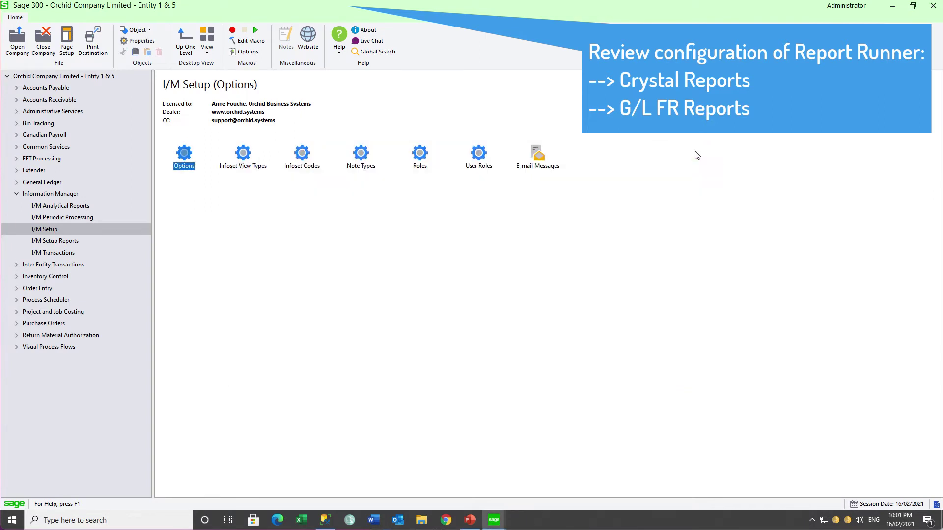
# View the FINREPORTS message in I/M E-mail Messages, and close it
pyautogui.doubleClick(539, 158)
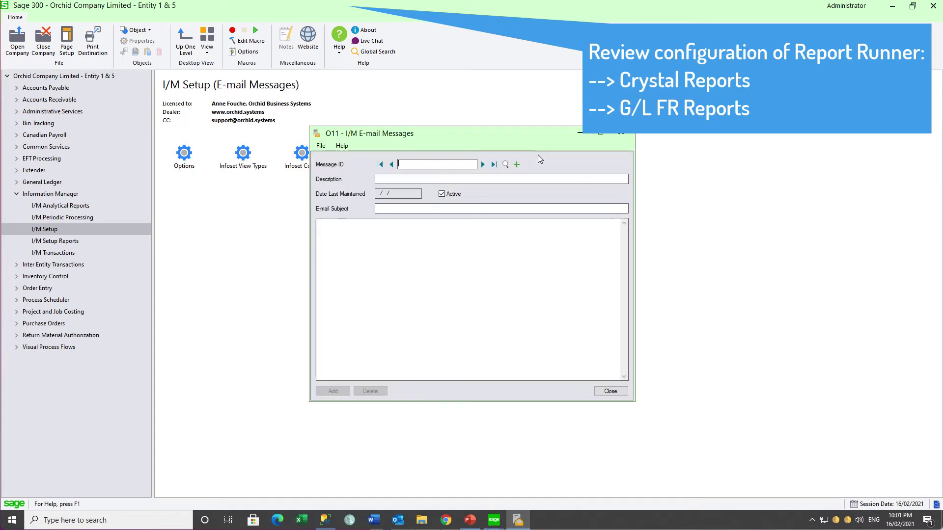
pyautogui.click(481, 165)
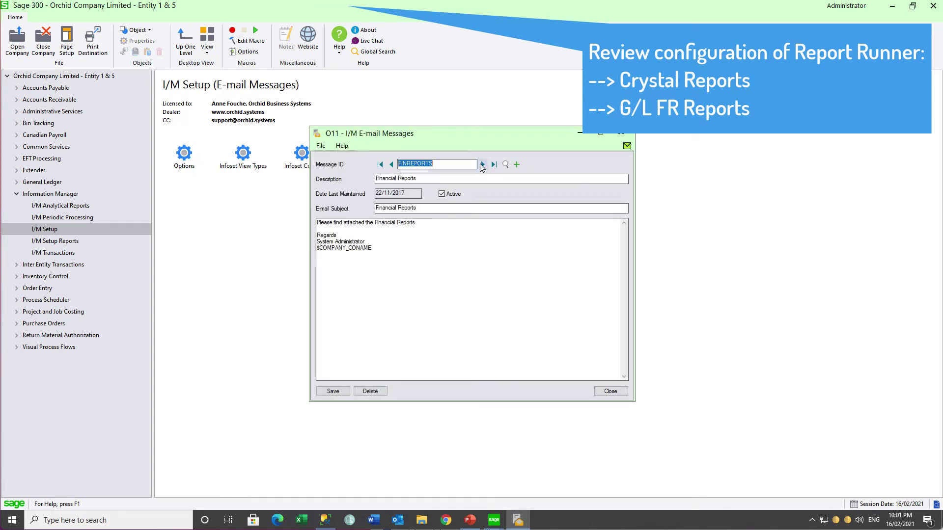
pyautogui.click(621, 137)
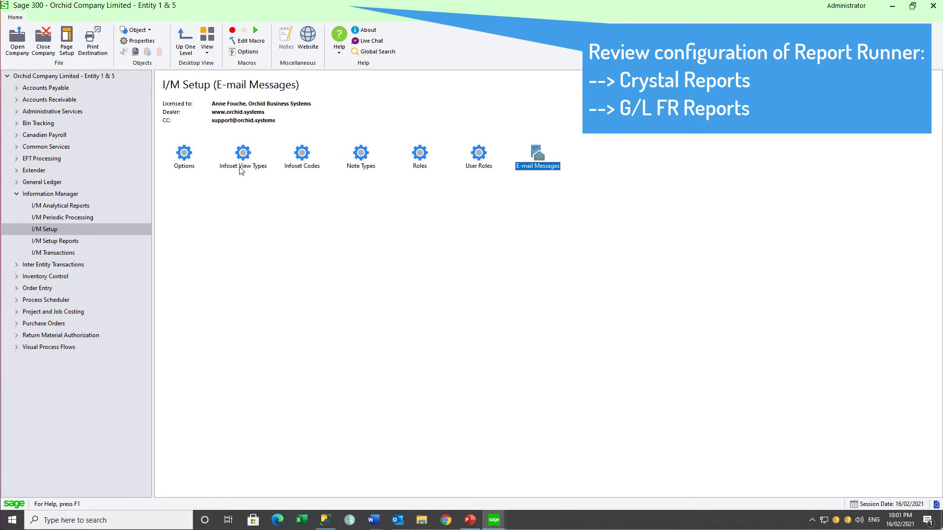
# Open Report Runner from the I/M Analytical Reports of company O11 and review the AP Vendor Aging - ASC to SVC report
pyautogui.click(79, 207)
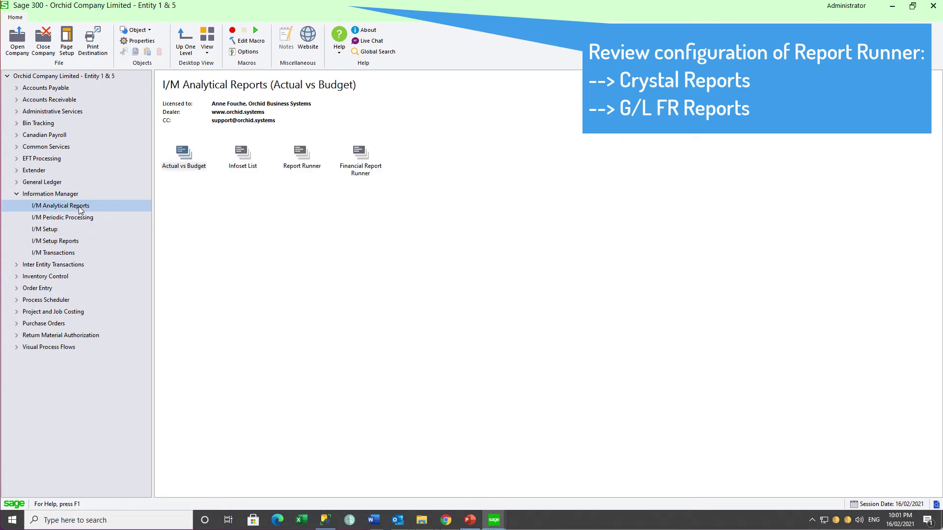
pyautogui.doubleClick(301, 157)
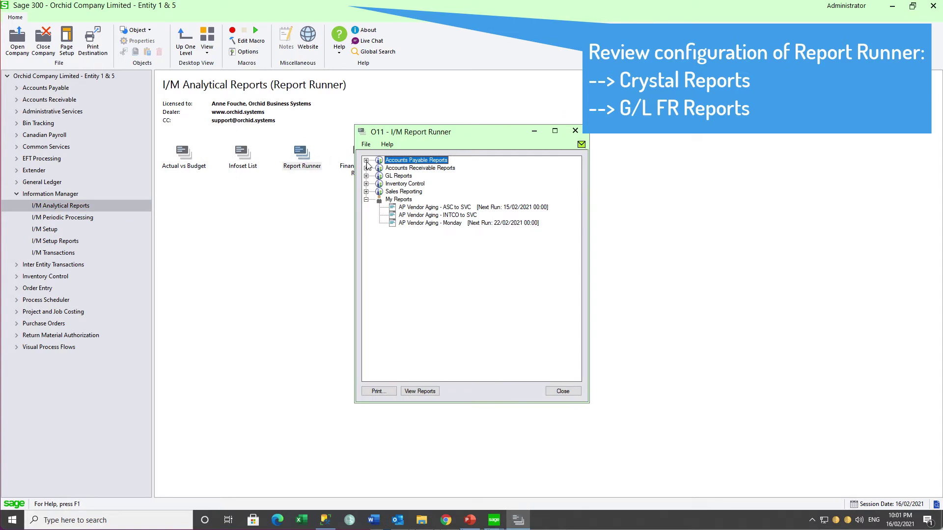
pyautogui.click(407, 209)
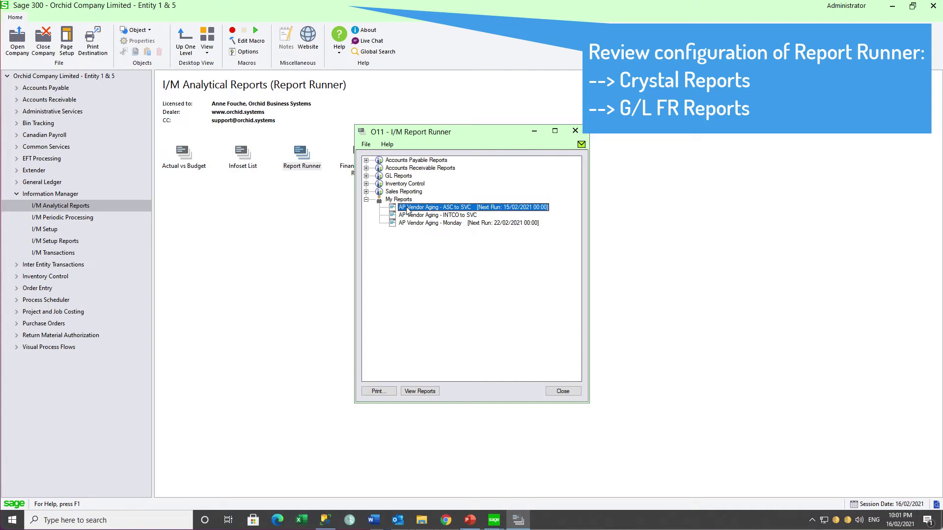
pyautogui.click(564, 393)
# Review the Department 100 and 200 reports in O11's Financial Report Runner, select Department 200, and close it
pyautogui.doubleClick(361, 157)
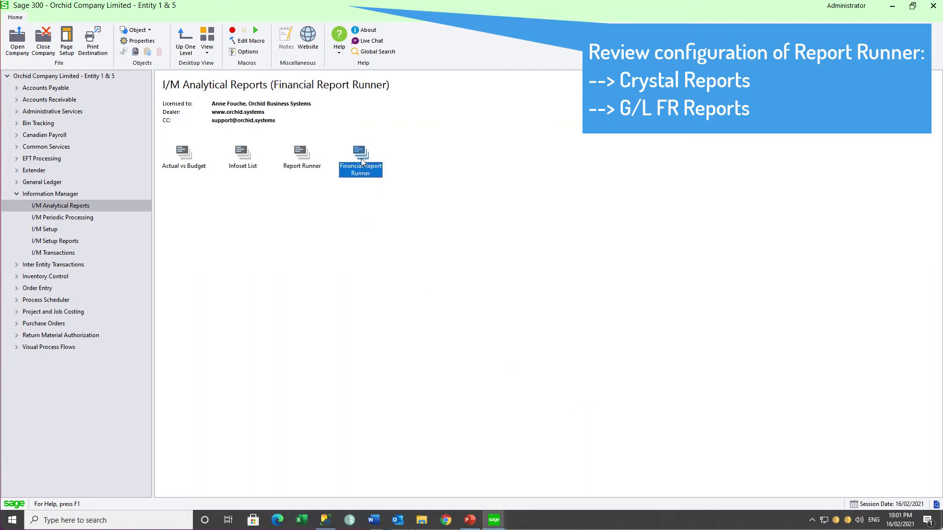
pyautogui.click(366, 159)
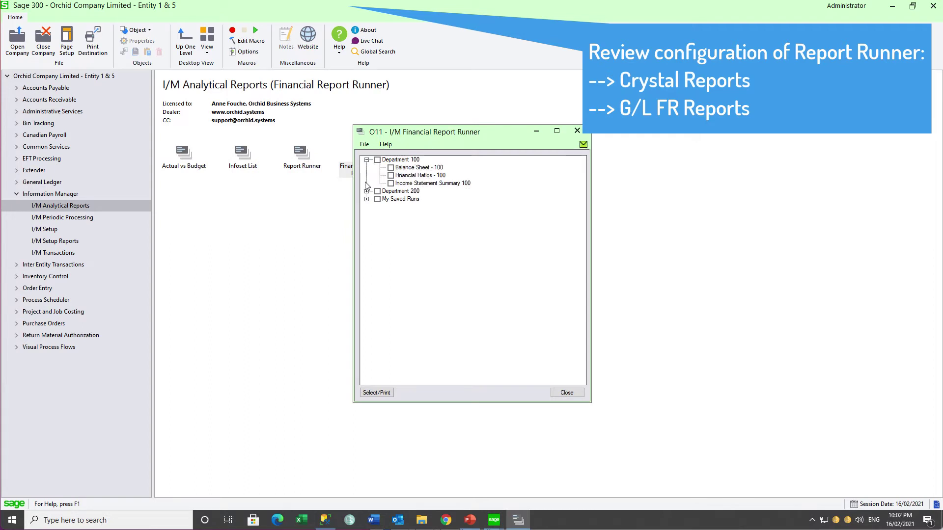
pyautogui.click(366, 191)
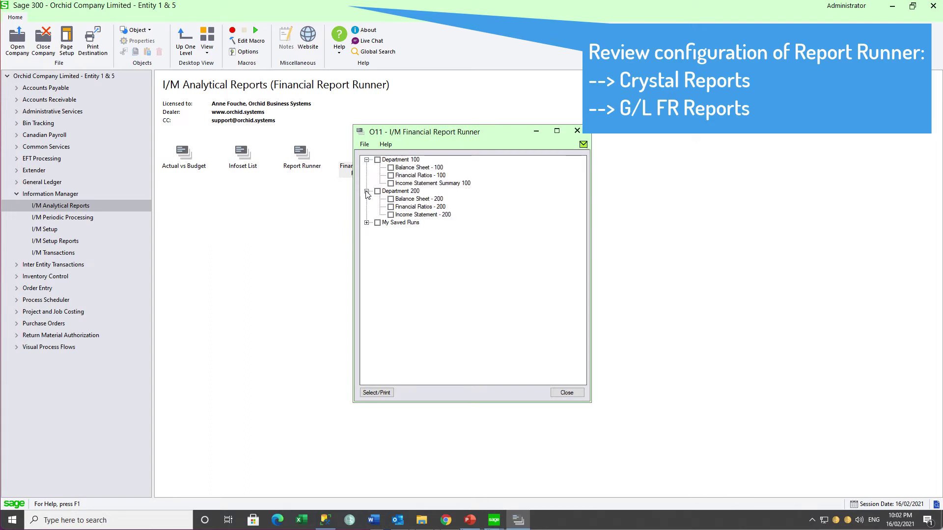
pyautogui.click(378, 192)
pyautogui.click(577, 131)
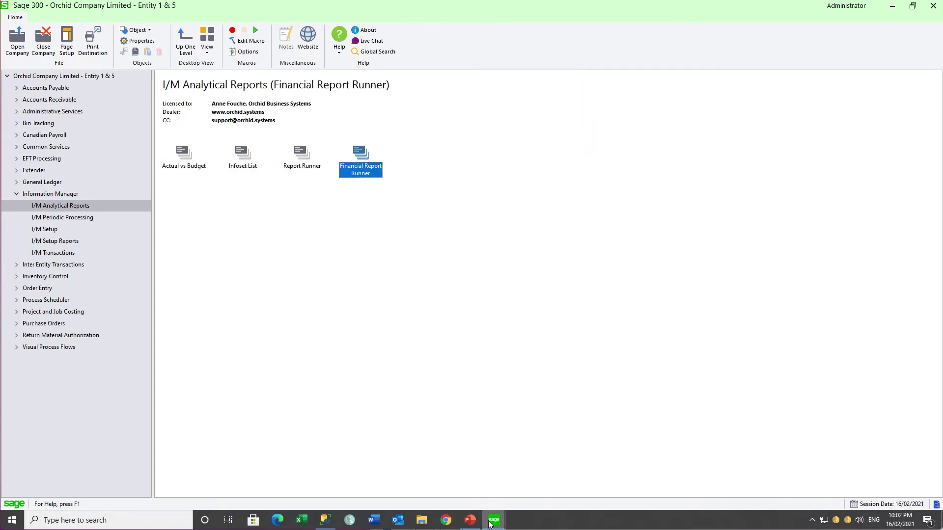
# Switch to the Sample Company Limited window and review the processing settings in Process Scheduler Options
pyautogui.moveTo(490, 525)
pyautogui.click(591, 472)
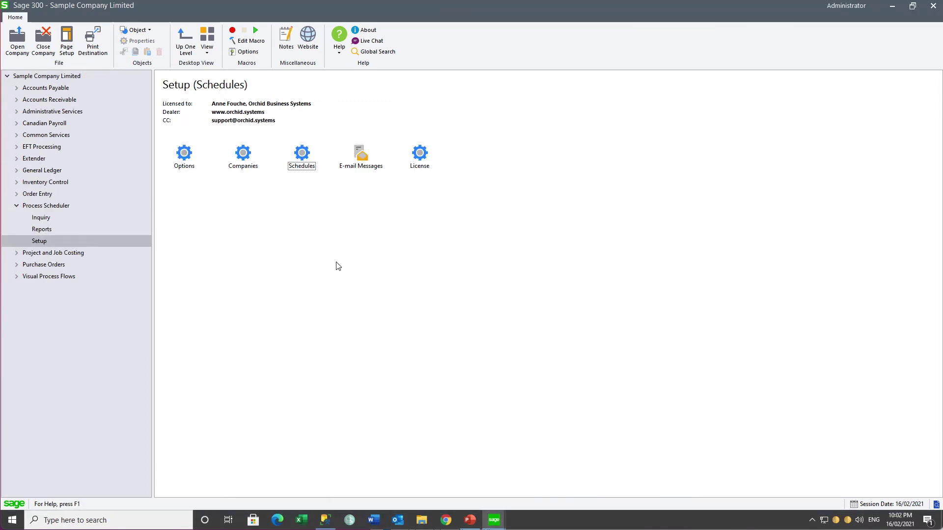
pyautogui.doubleClick(189, 160)
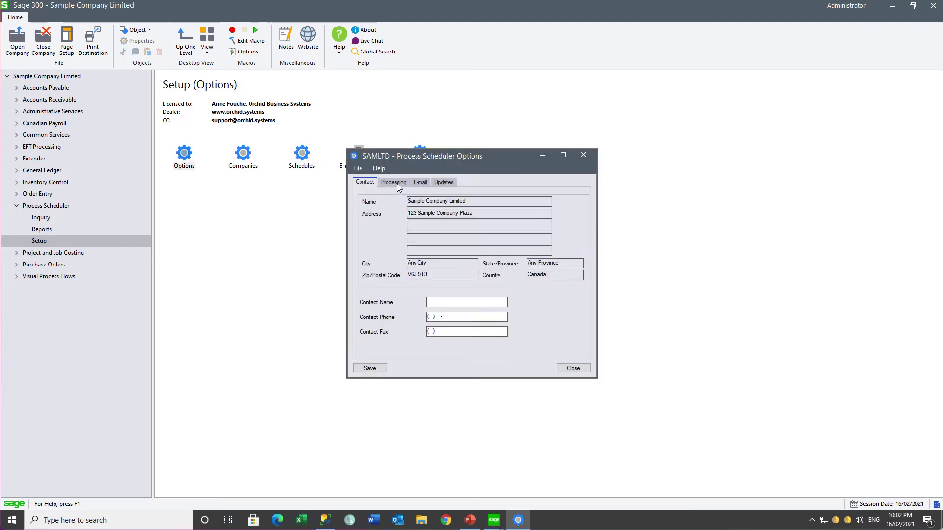
pyautogui.click(397, 183)
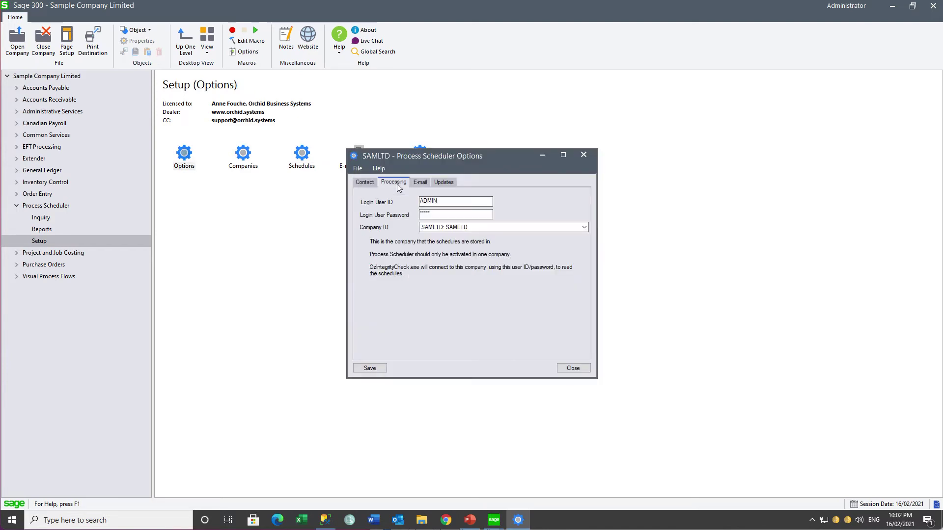
pyautogui.click(583, 155)
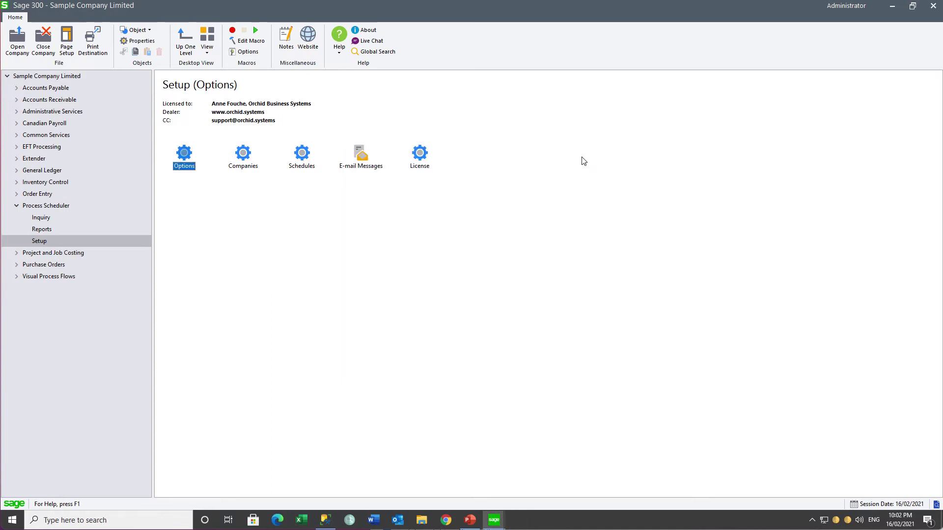
# Review the Process Scheduler company logins for O11 and ORCLTD, and close the Companies setup
pyautogui.click(245, 162)
pyautogui.doubleClick(245, 162)
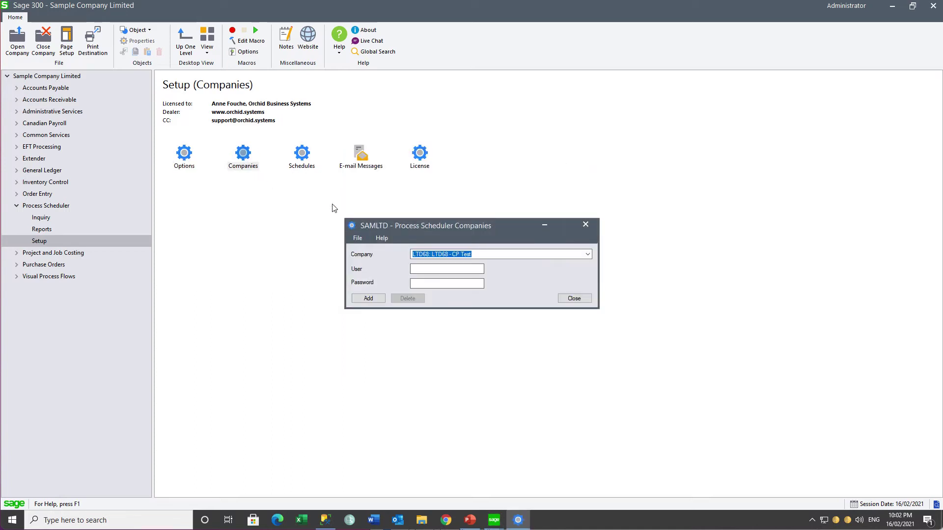
pyautogui.click(500, 256)
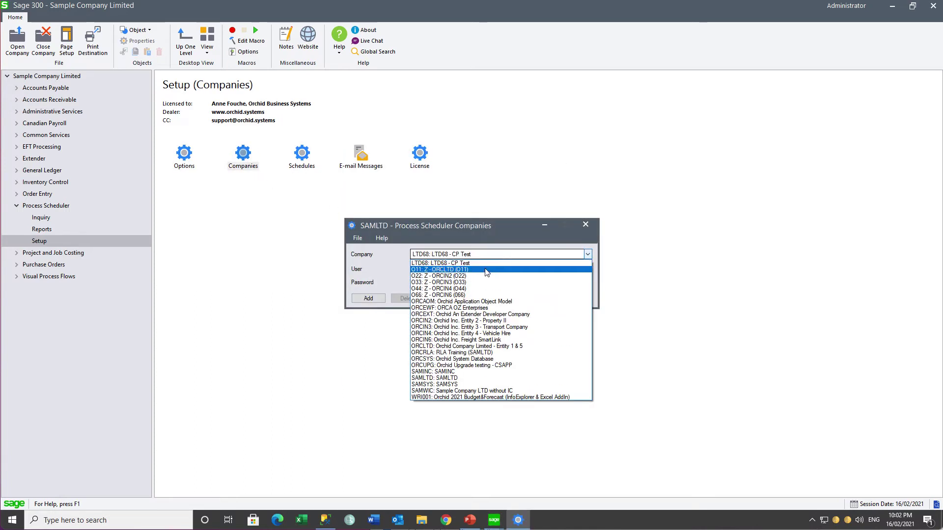
pyautogui.click(485, 269)
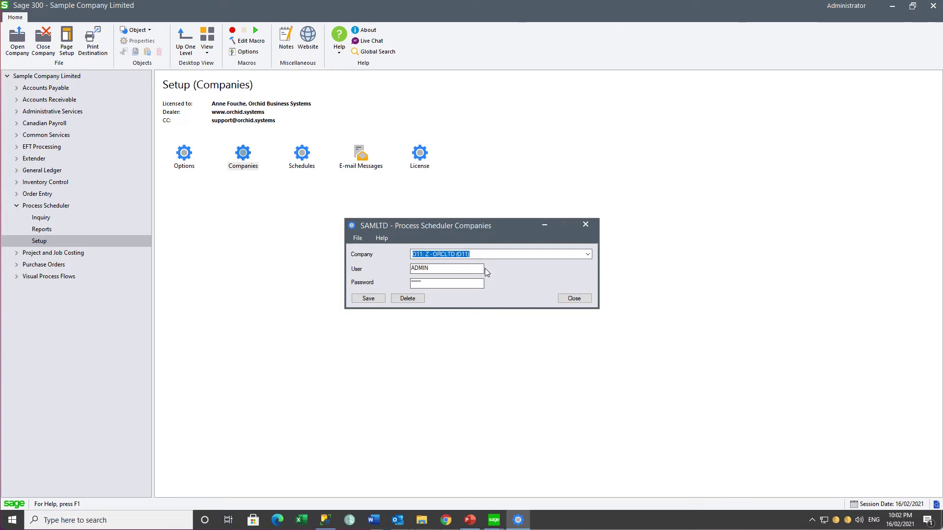
pyautogui.click(498, 255)
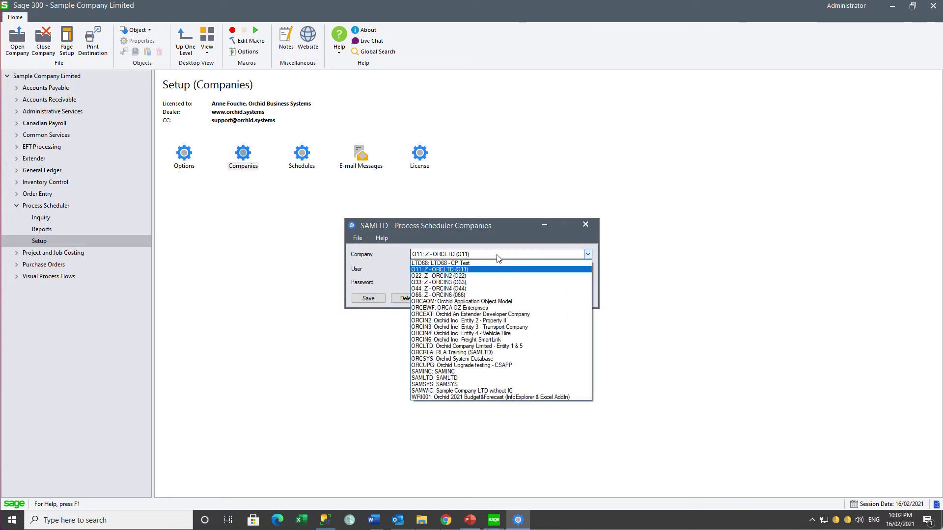
pyautogui.click(495, 346)
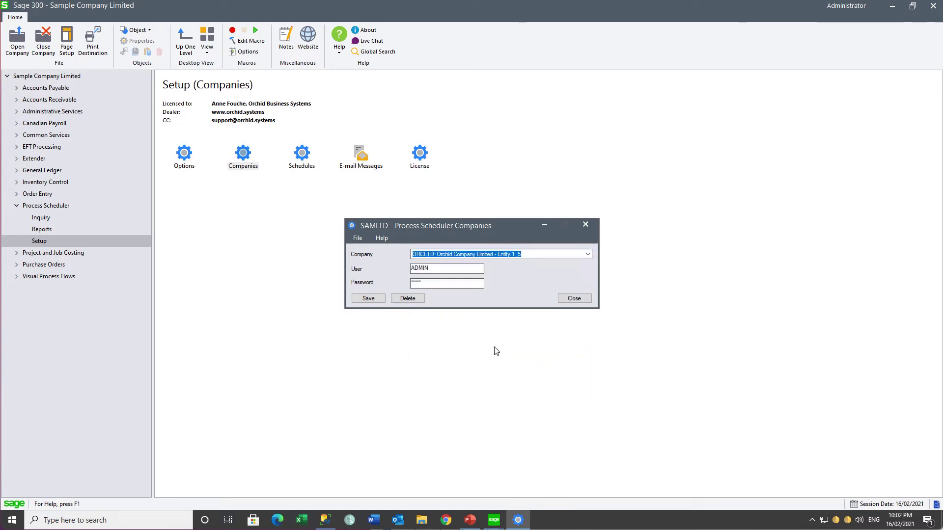
pyautogui.click(573, 300)
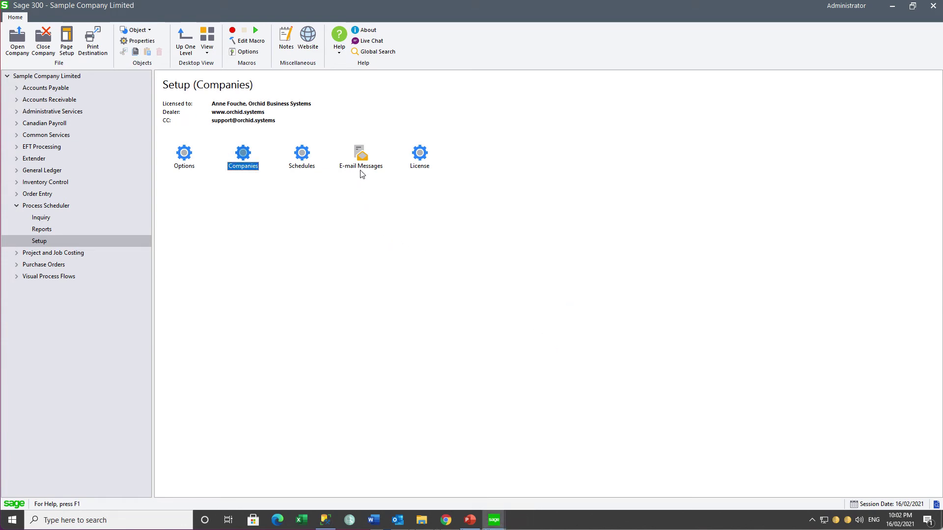
# Review the NOTIFICATIONERR message in the Process Scheduler E-mail Messages setup and close it
pyautogui.doubleClick(361, 156)
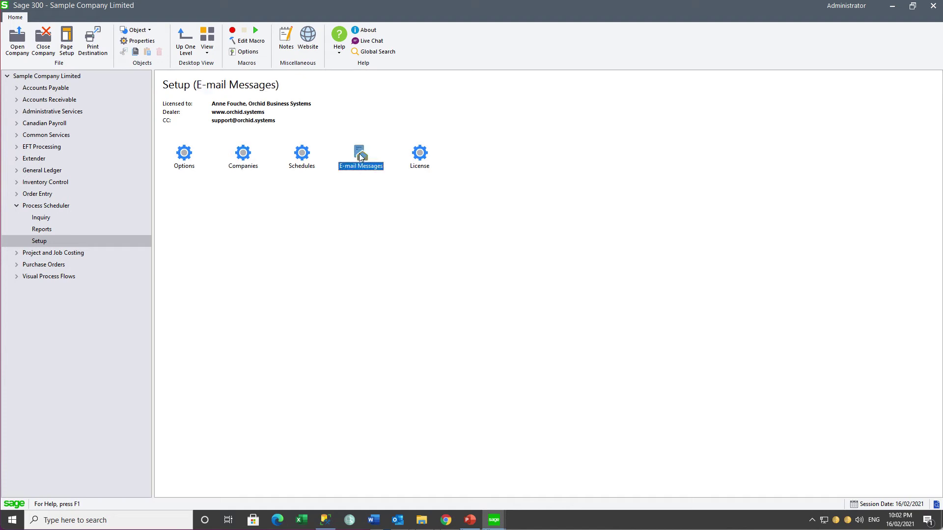
pyautogui.click(505, 165)
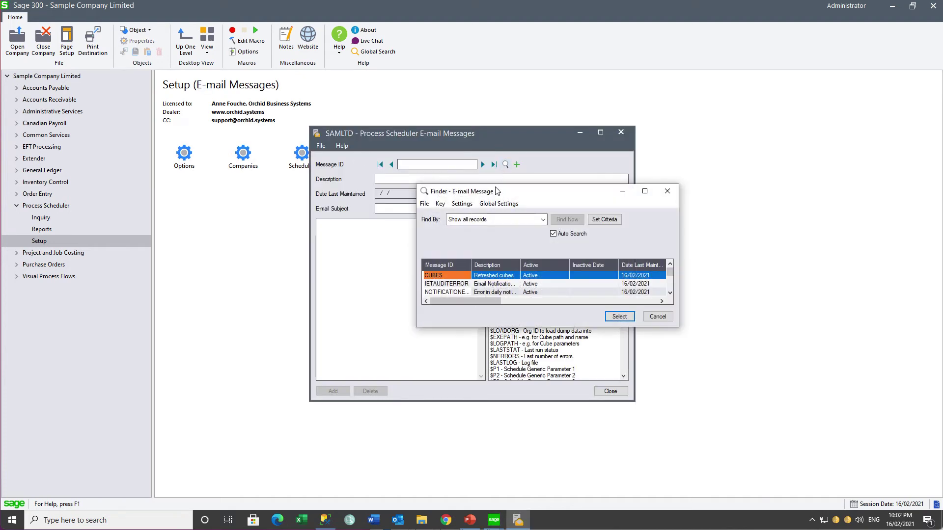
pyautogui.click(467, 292)
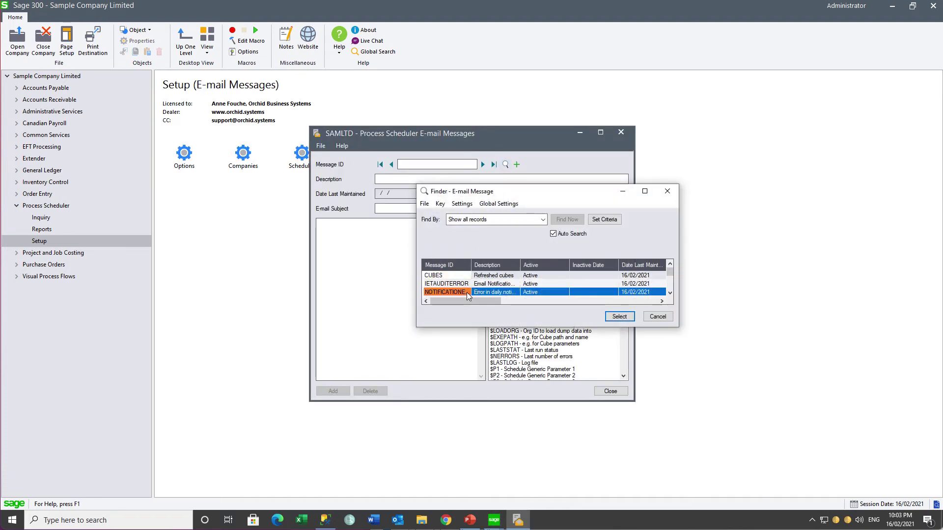
pyautogui.click(621, 318)
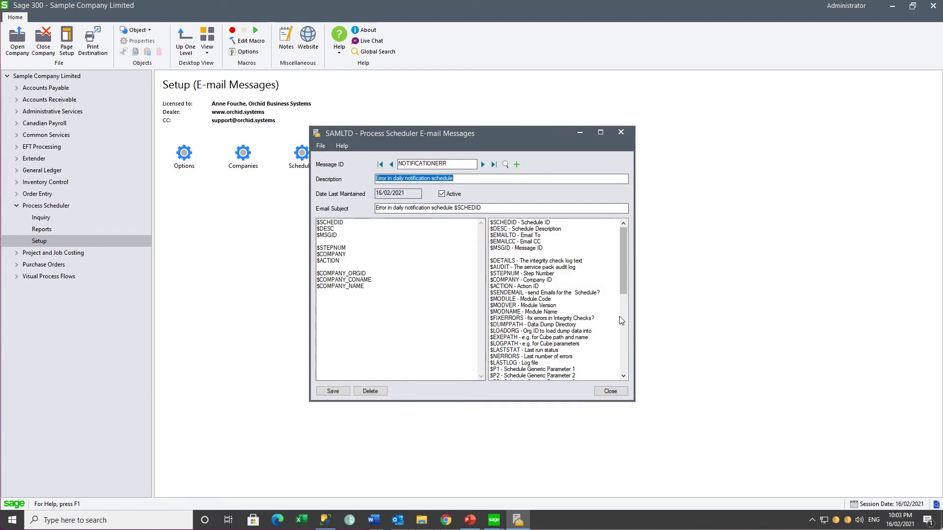
pyautogui.click(620, 133)
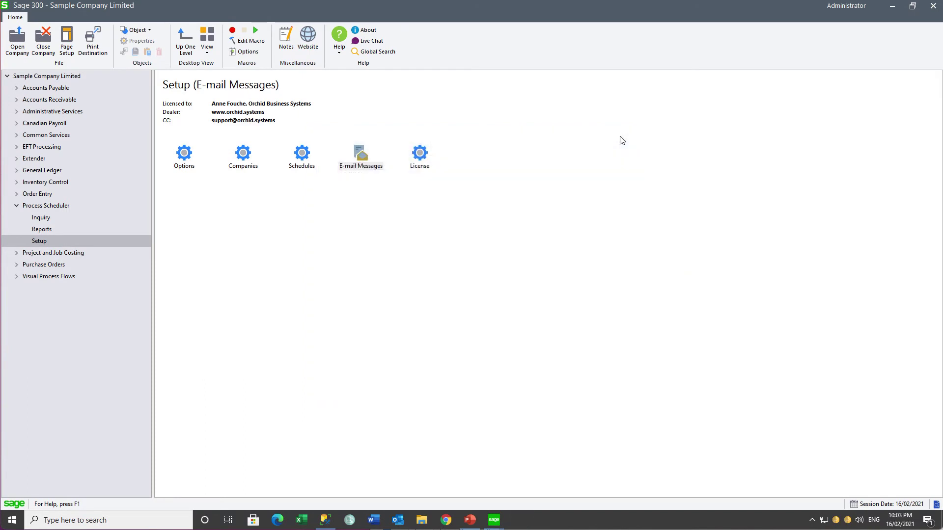
# Load the RUNREPORTS schedule in Process Scheduler Schedules and select its first ORCLTD line
pyautogui.click(305, 156)
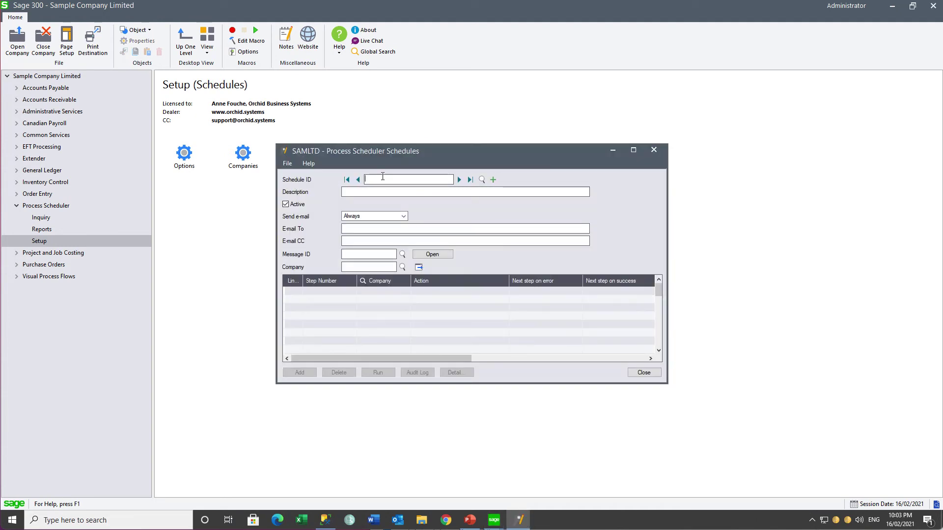
pyautogui.click(483, 180)
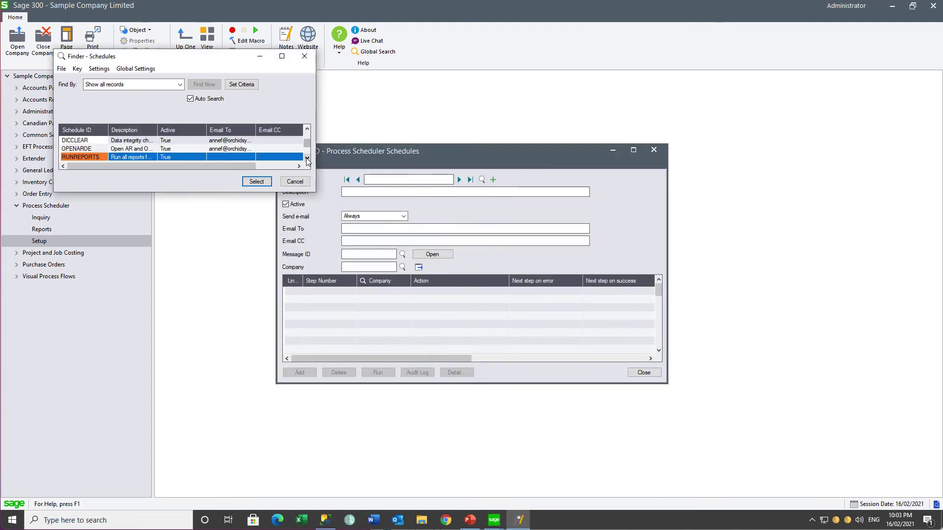
pyautogui.click(256, 182)
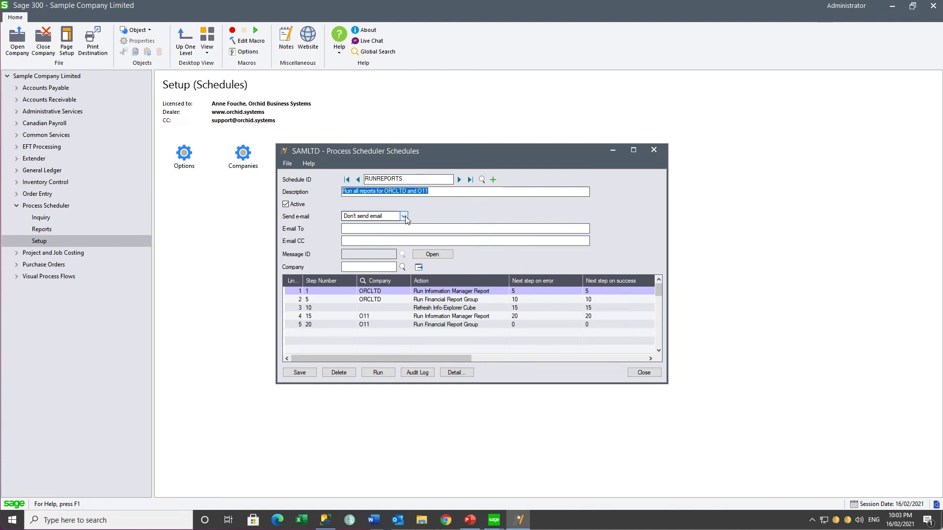
pyautogui.click(382, 291)
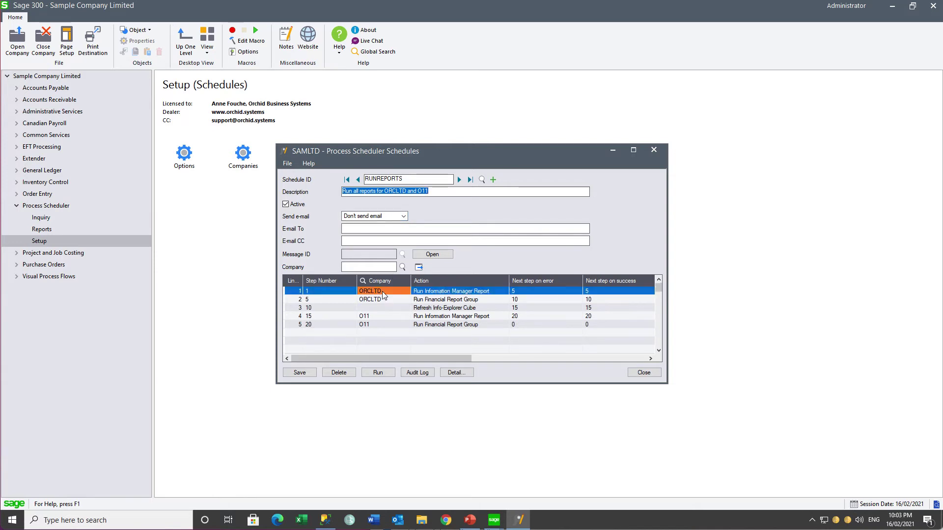
# Review the details of ORCLTD's Information Manager Report and Financial Report Group steps, including the output format options
pyautogui.click(458, 373)
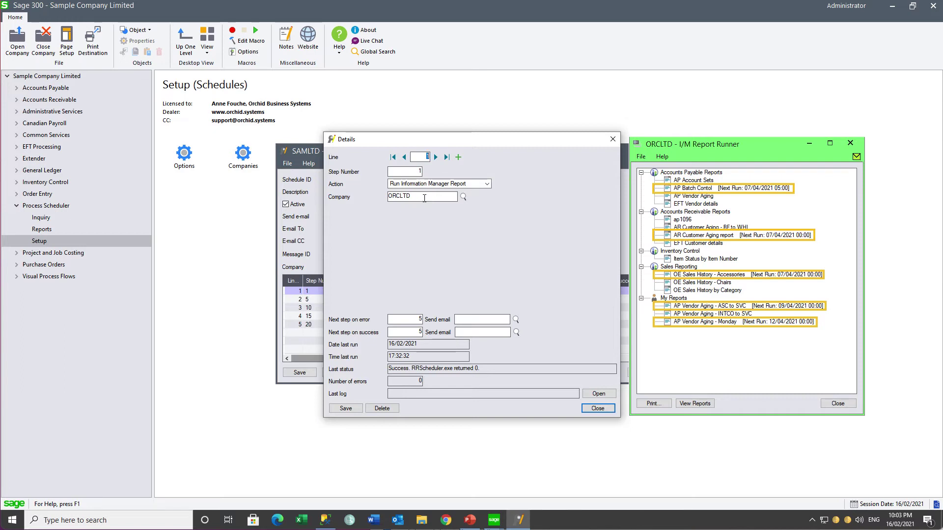
pyautogui.click(435, 157)
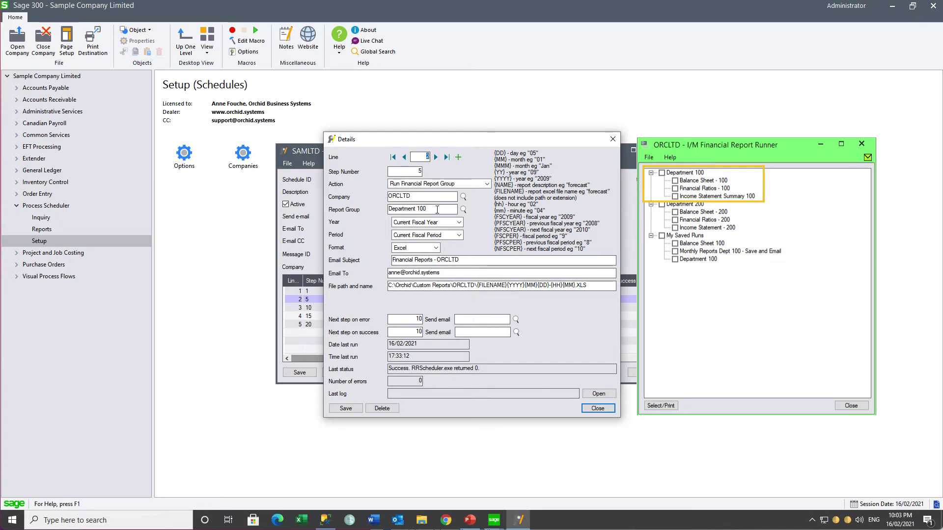
pyautogui.click(436, 248)
pyautogui.click(436, 248)
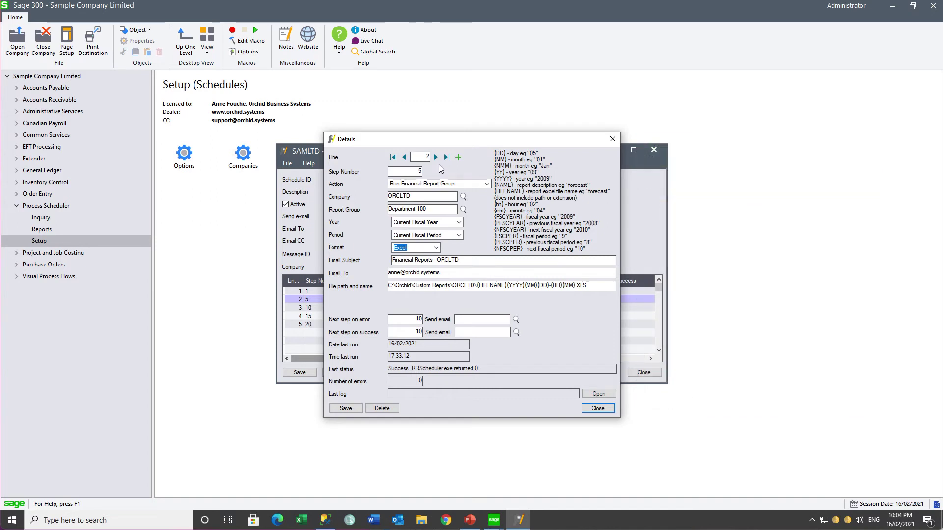
# Choose RMA vs Sales Cube.cubx as the cube file in the Refresh Info-Explorer Cube step
pyautogui.click(435, 157)
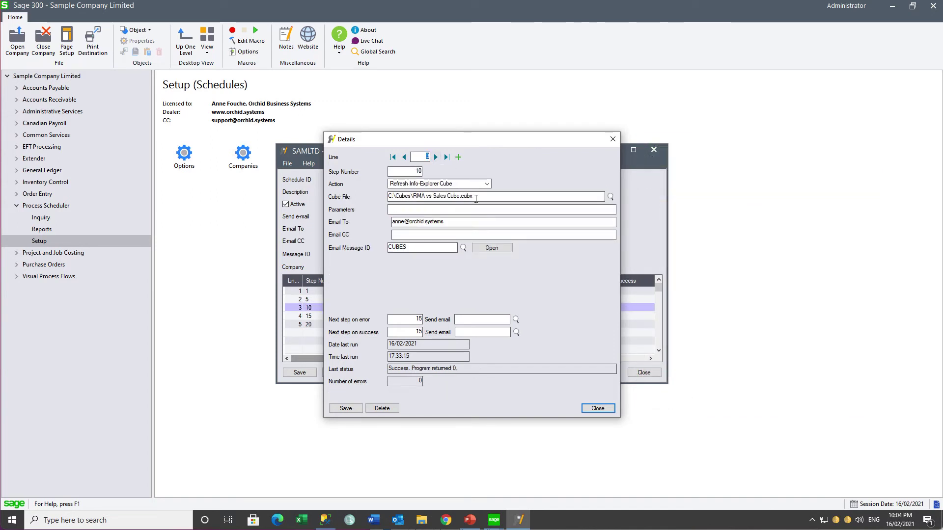
pyautogui.click(610, 197)
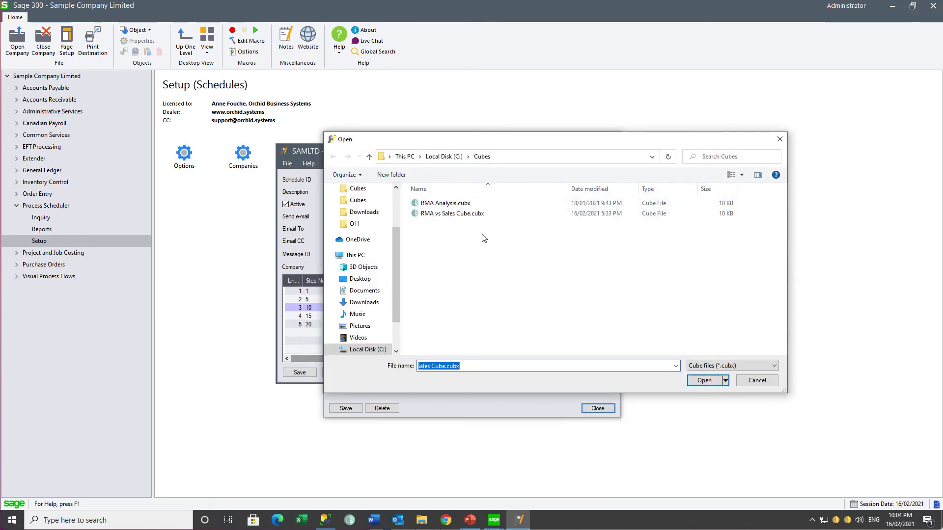
pyautogui.click(473, 216)
pyautogui.click(704, 380)
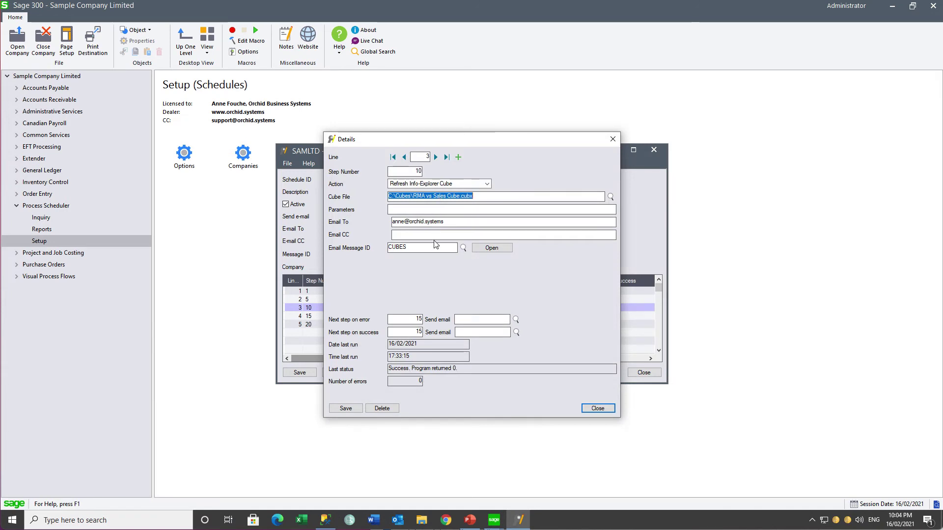
# Review the details of O11's Information Manager Report and Financial Report Group steps, and close the details
pyautogui.click(437, 157)
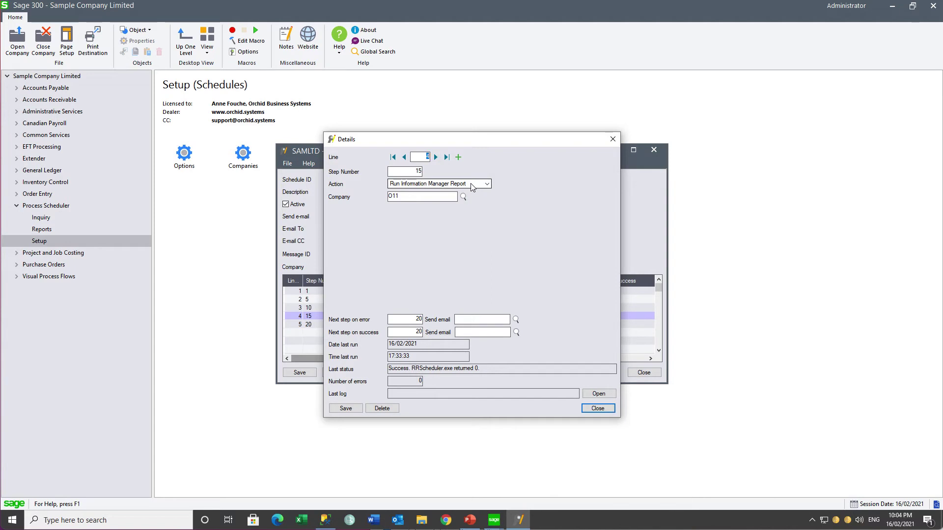
pyautogui.click(435, 157)
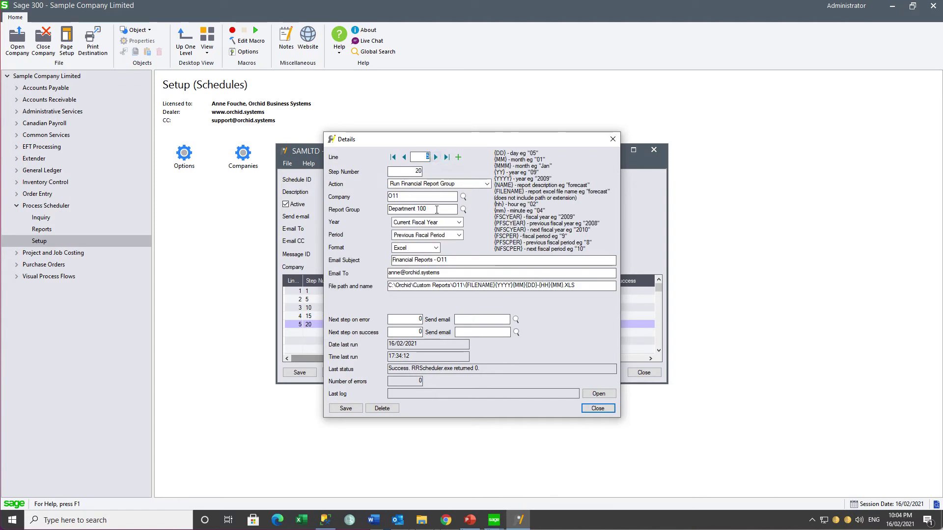
pyautogui.click(598, 408)
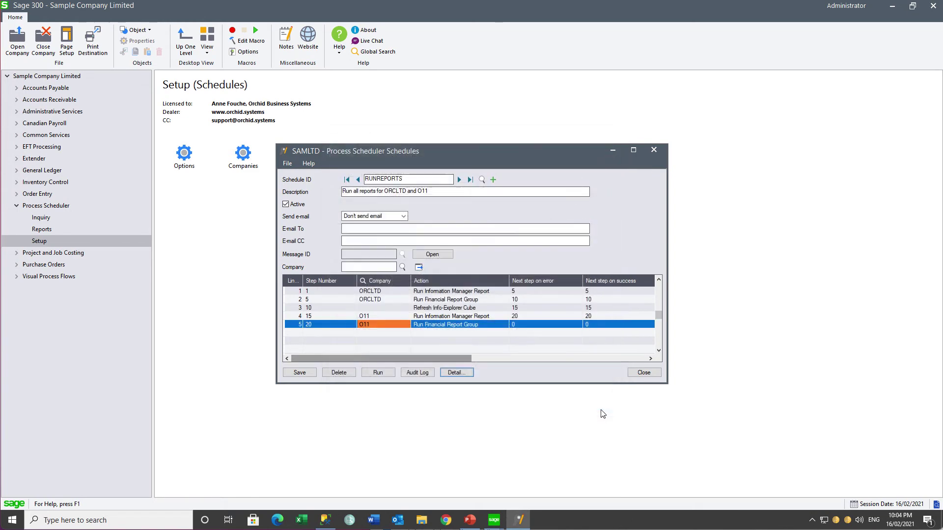
# Run the RUNREPORTS schedule, look through its run log to the end, and close the log
pyautogui.click(387, 374)
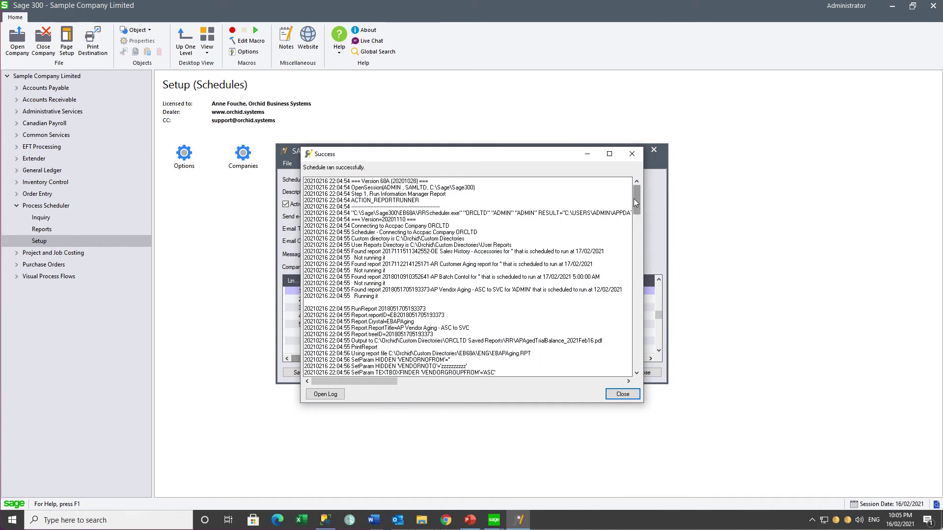
pyautogui.moveTo(634, 198); pyautogui.dragTo(633, 373)
pyautogui.click(619, 397)
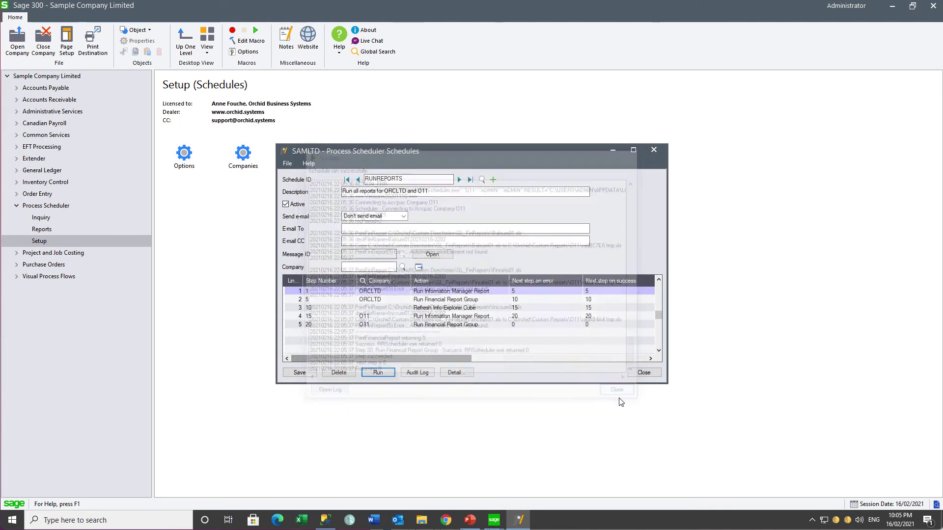
# Review the latest run's five step entries in the RUNREPORTS audit log, and close the log and the schedule
pyautogui.click(420, 375)
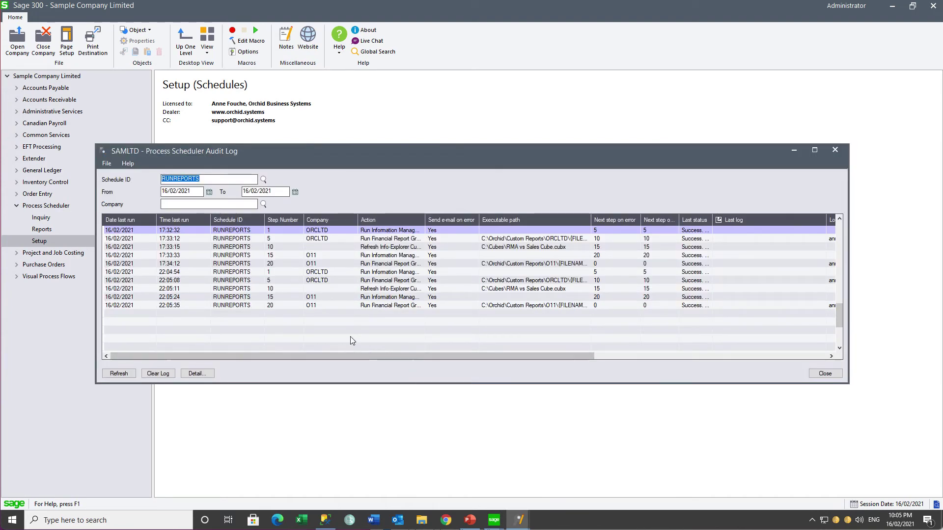
pyautogui.click(322, 273)
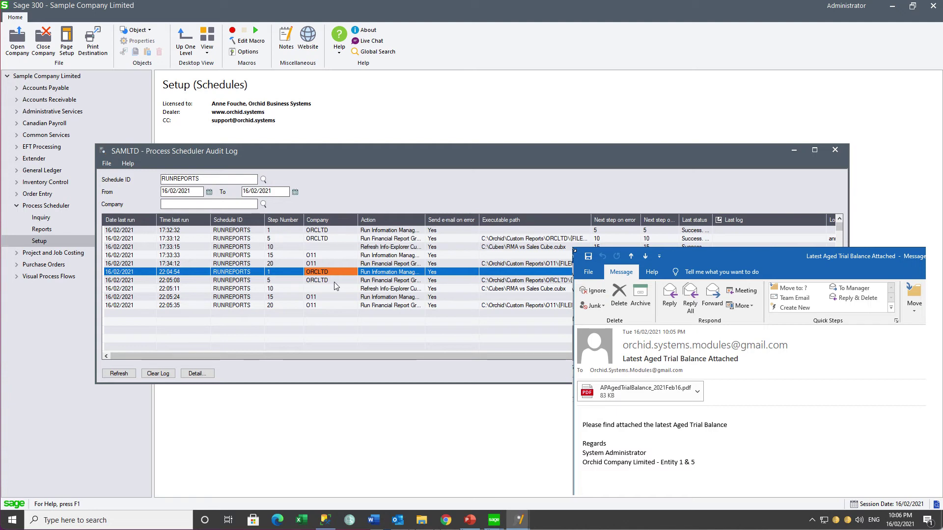
pyautogui.click(334, 283)
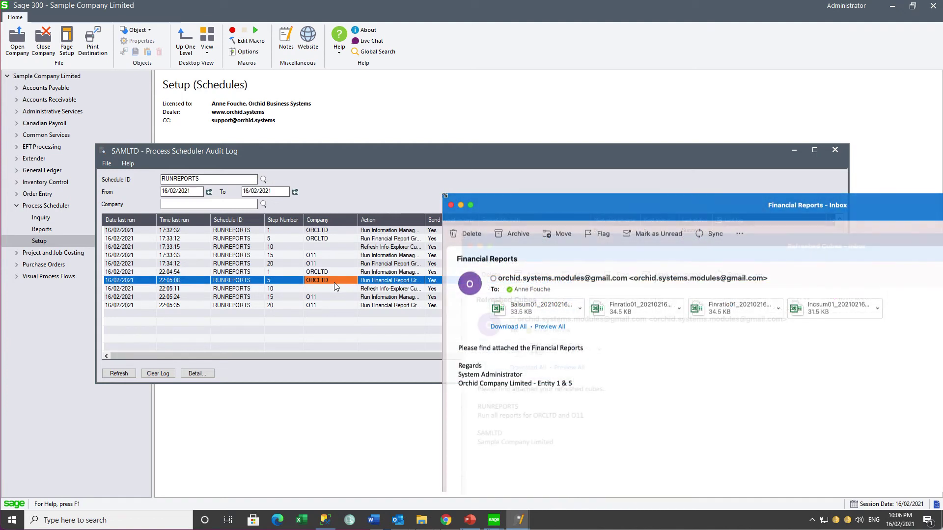
pyautogui.click(332, 292)
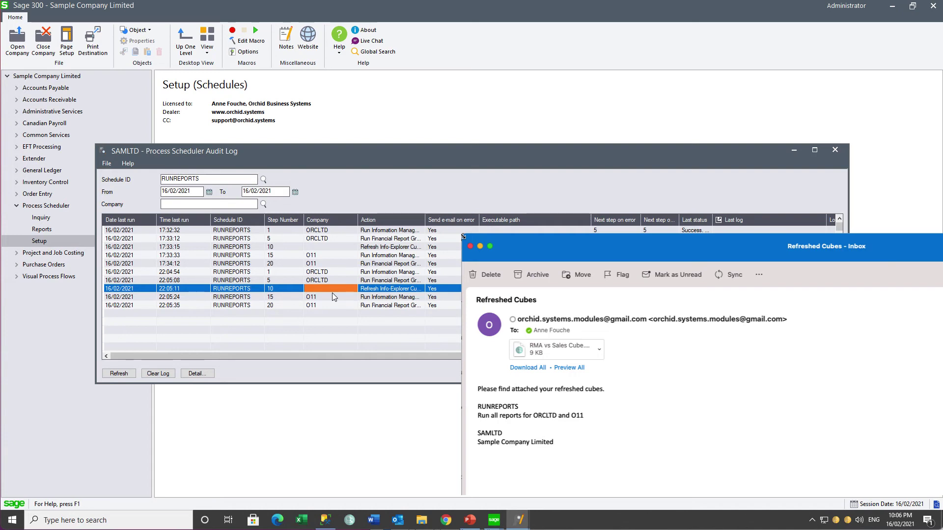
pyautogui.click(329, 299)
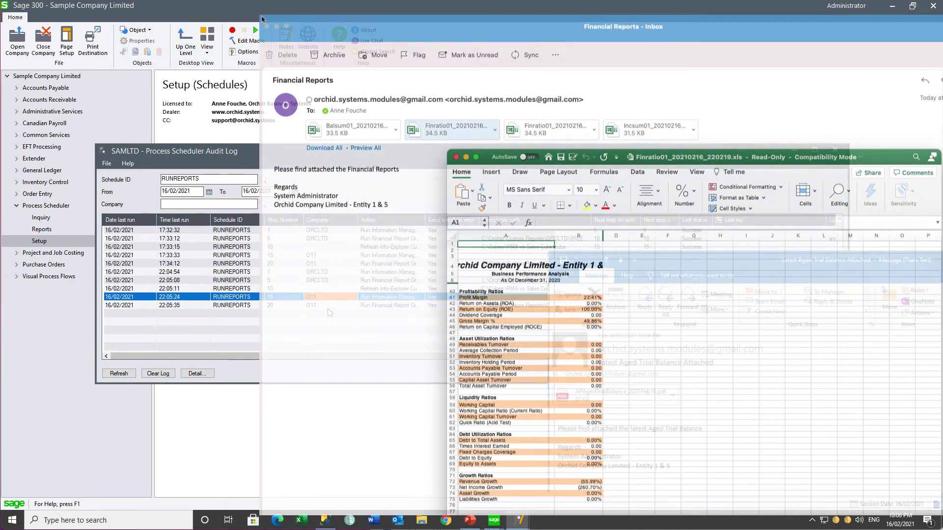
pyautogui.click(328, 305)
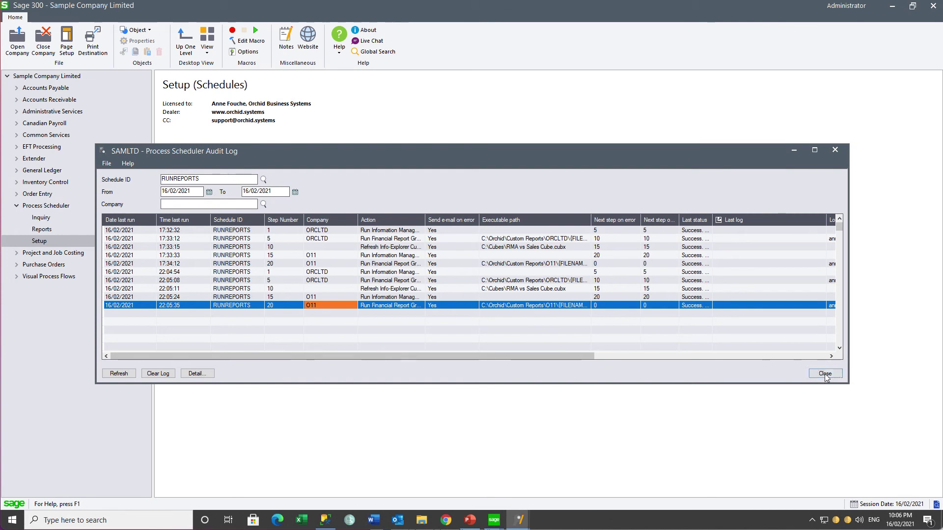
pyautogui.click(825, 373)
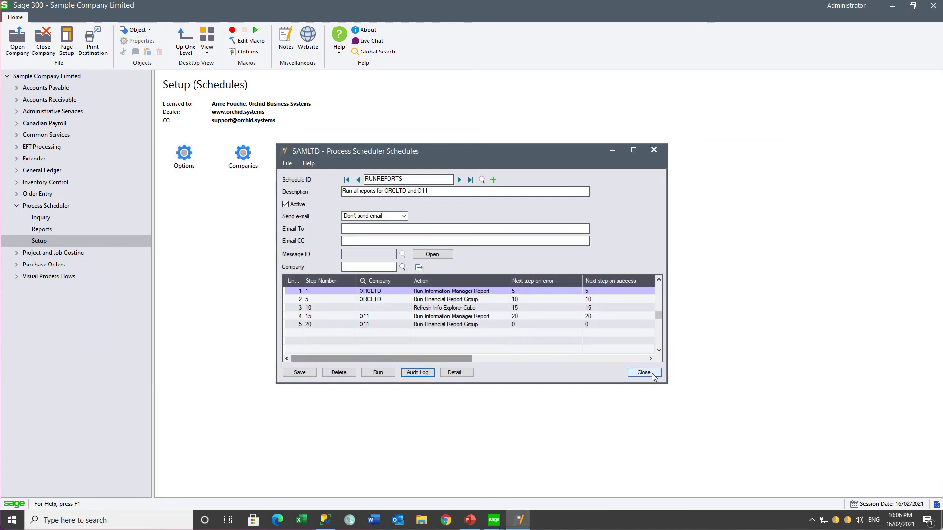
pyautogui.click(653, 376)
# Switch to Windows Task Scheduler and start a task named Run Reports that runs whether the user is logged on or not
pyautogui.click(110, 525)
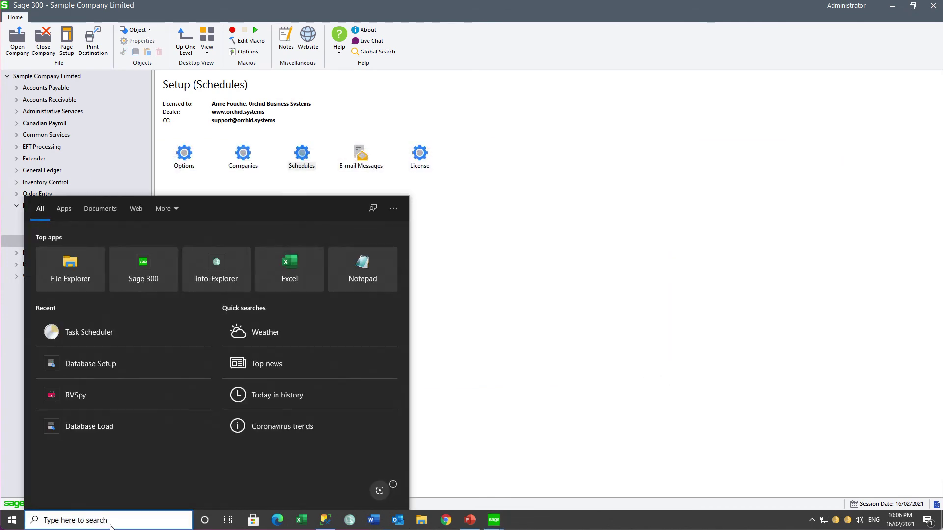
pyautogui.click(102, 334)
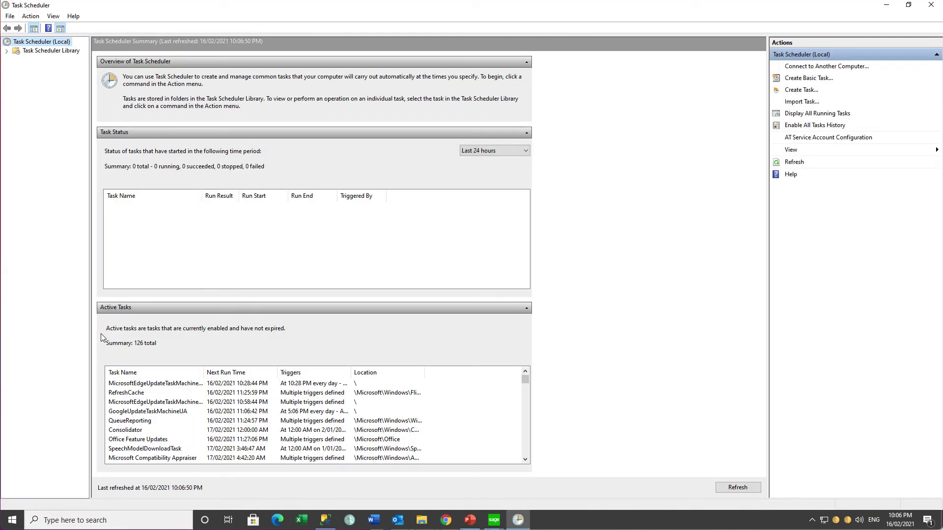
pyautogui.click(801, 91)
pyautogui.write('Run Reports')
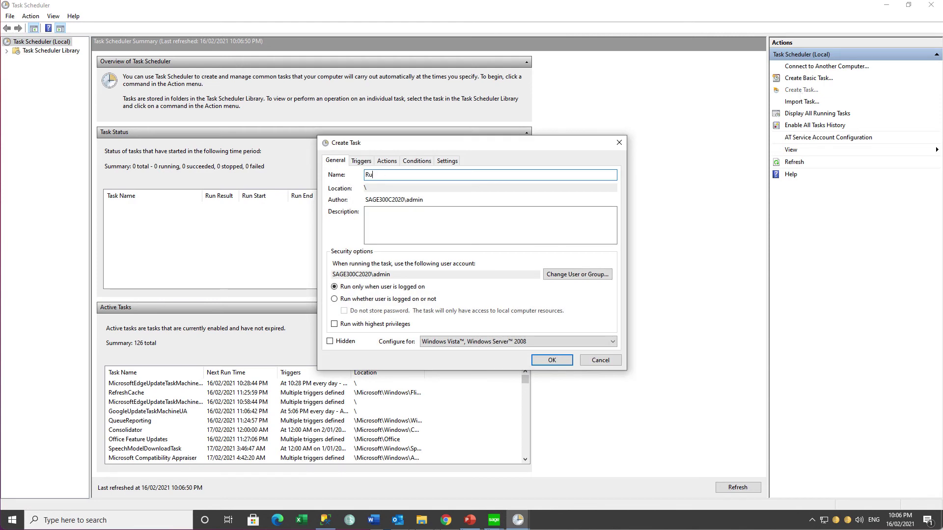
pyautogui.click(335, 299)
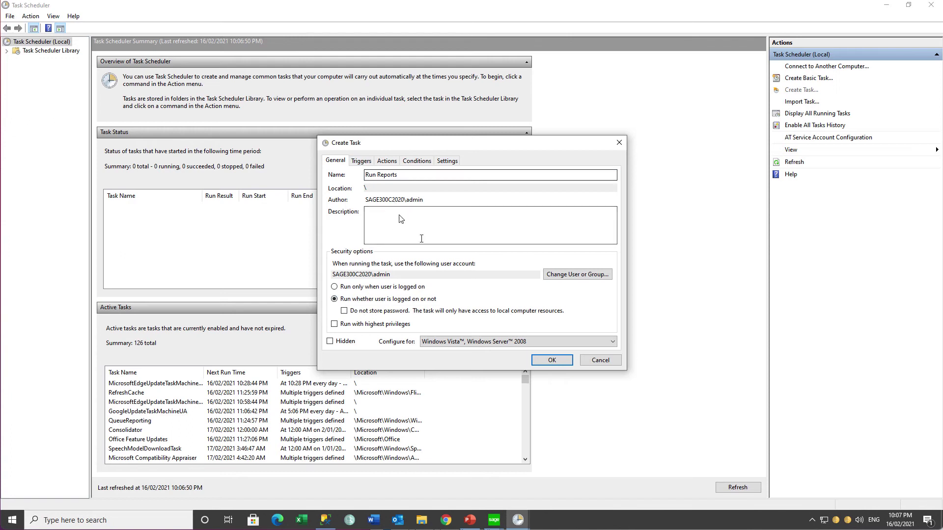
# Add a daily trigger to the Run Reports task that starts at 11:00:00 PM
pyautogui.click(362, 162)
pyautogui.click(342, 339)
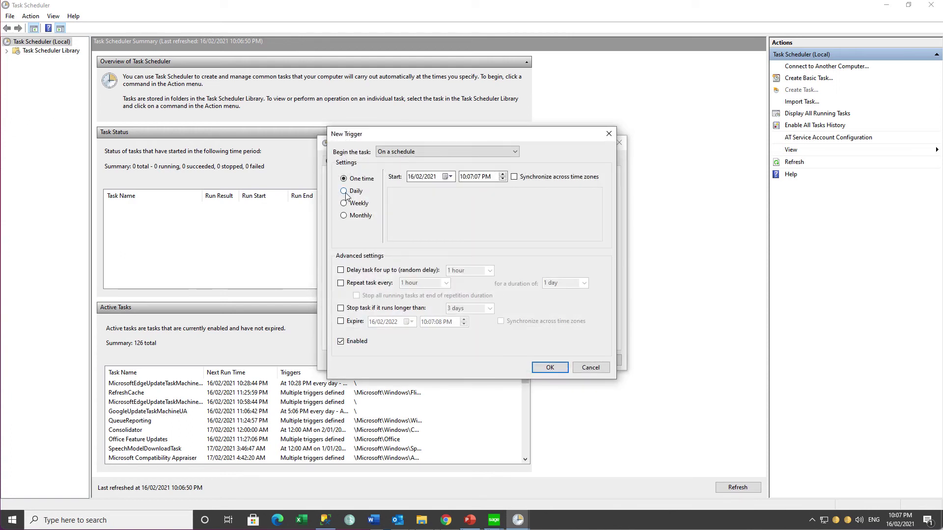
pyautogui.click(344, 191)
pyautogui.click(463, 177)
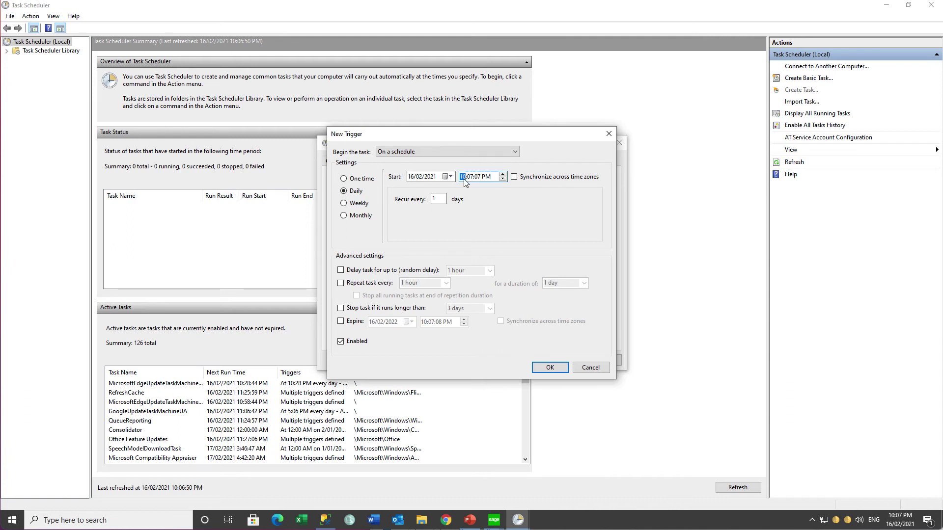
pyautogui.write('1:00')
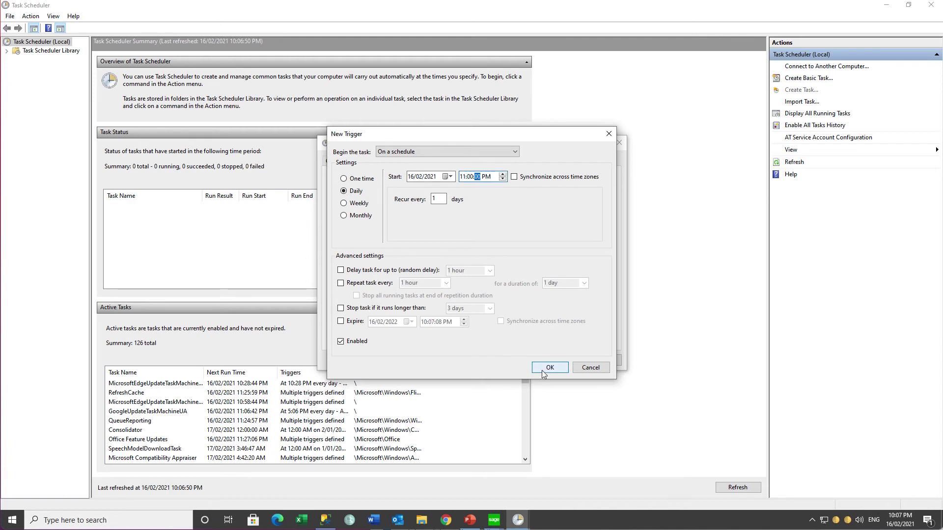
pyautogui.click(544, 373)
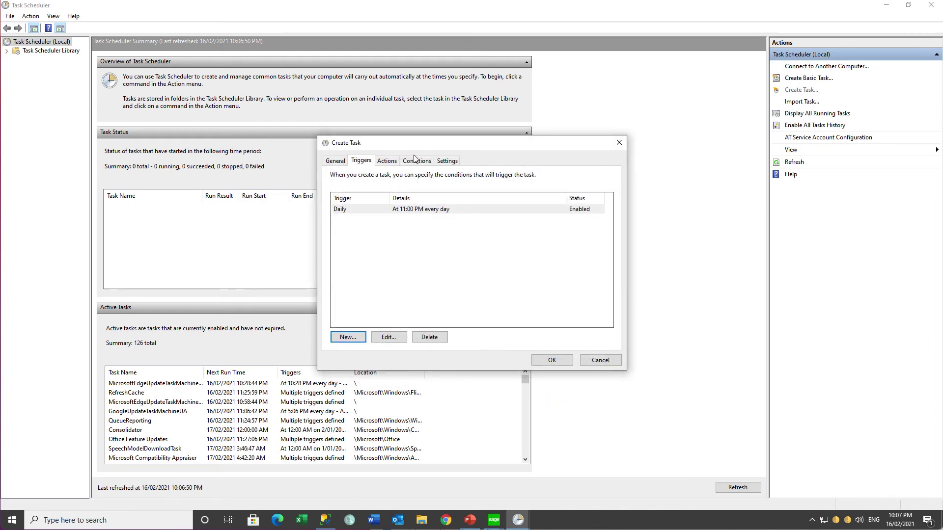
# Add an action to the Run Reports task that starts C:\Sage\Sage300\oz68a\OZIntegrityCheck.exe with the argument RUNREPORTS
pyautogui.click(387, 161)
pyautogui.click(348, 338)
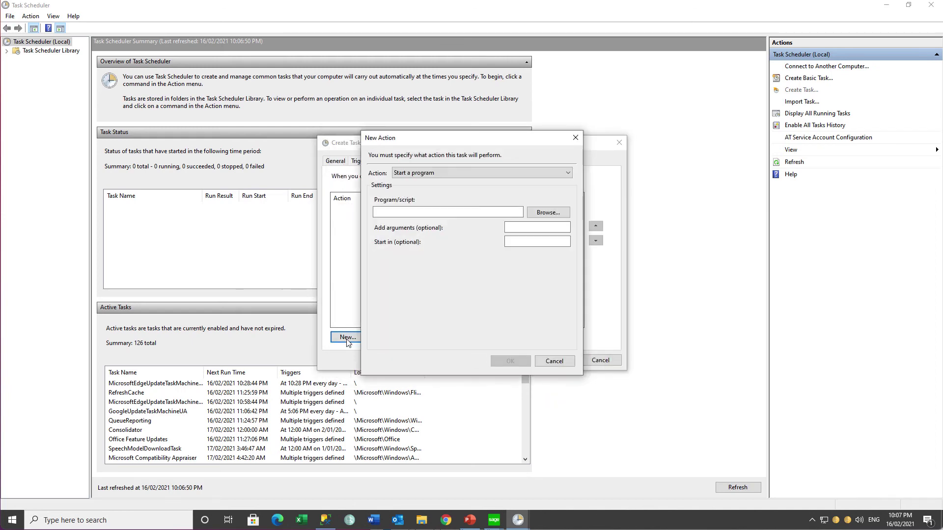
pyautogui.click(548, 212)
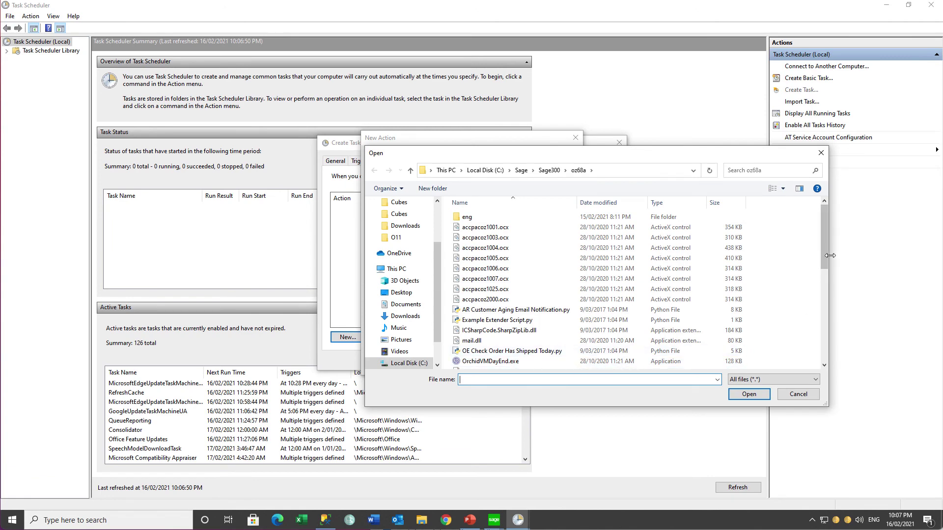
pyautogui.scroll(-5, 540, 295)
pyautogui.click(513, 266)
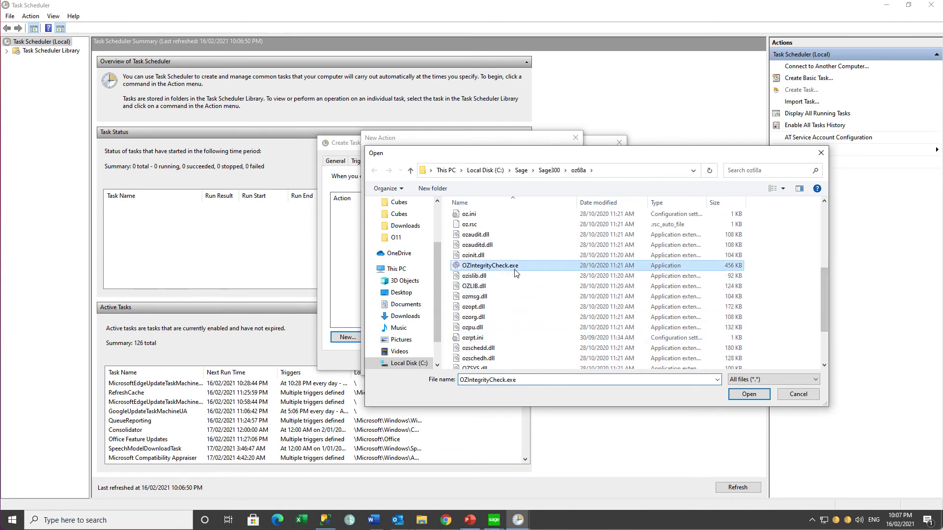
pyautogui.click(750, 396)
pyautogui.click(529, 230)
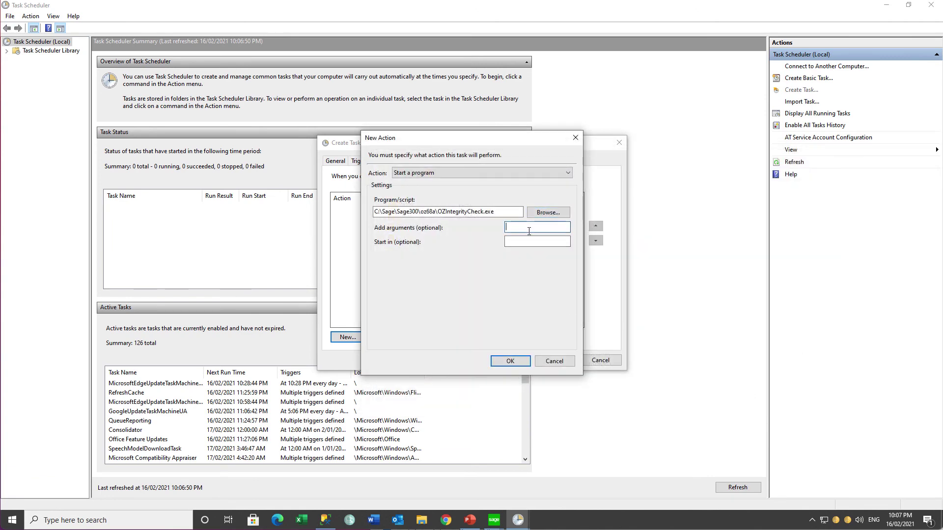
pyautogui.write('RUNREPORTS')
pyautogui.click(510, 361)
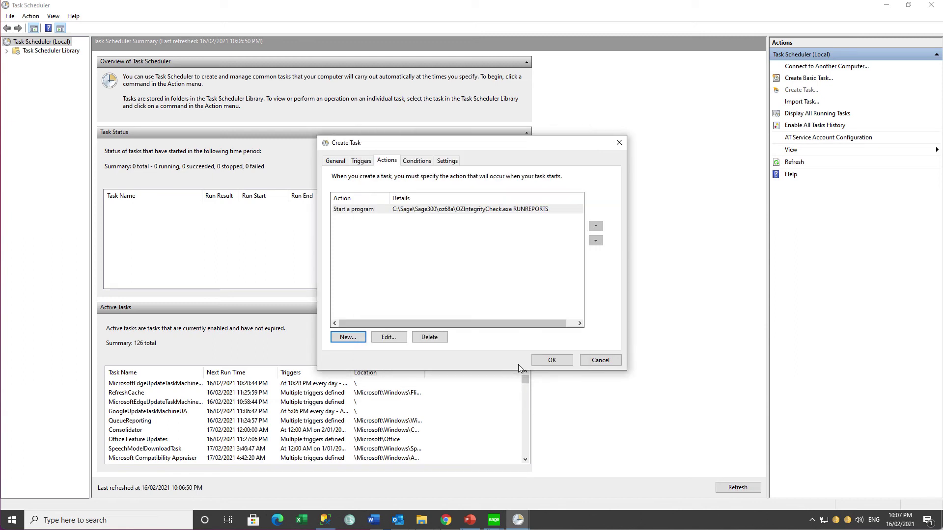
# Save the Run Reports task and authorize it by entering the Windows account password
pyautogui.click(552, 360)
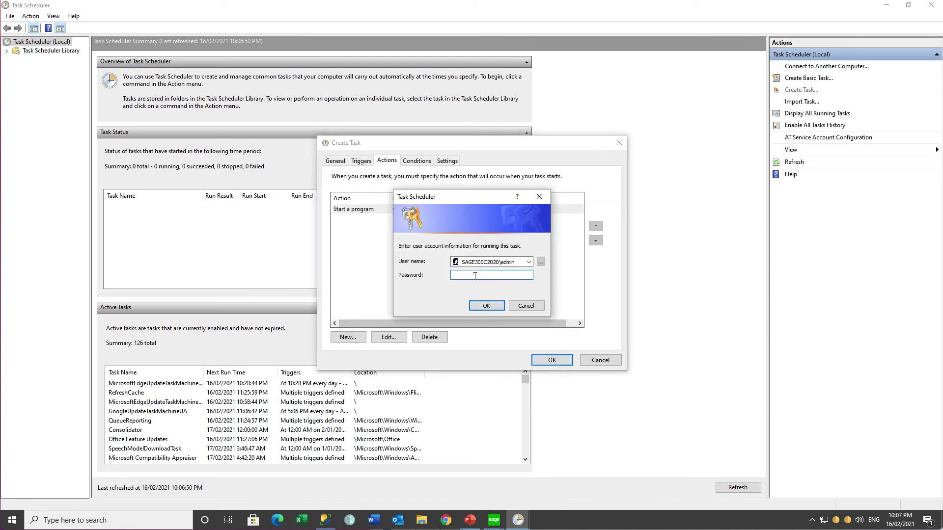
pyautogui.write('•••••••')
pyautogui.click(483, 305)
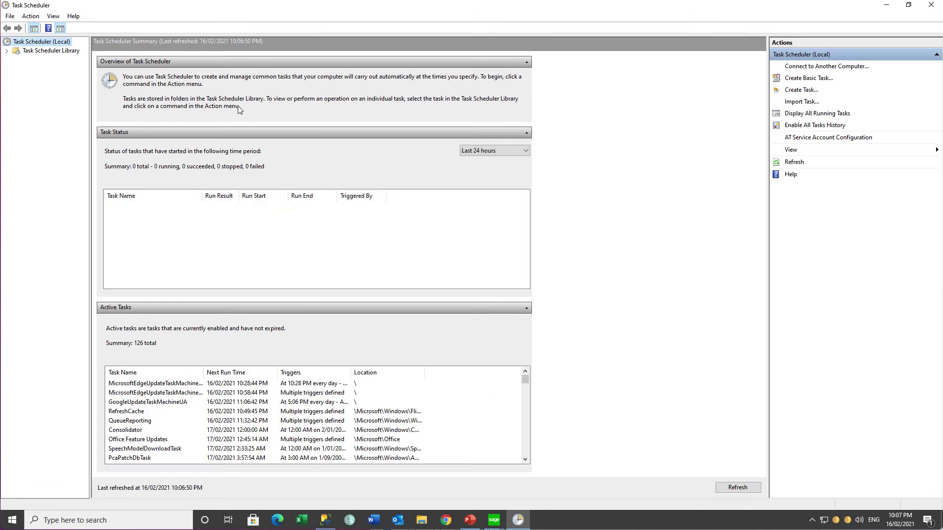
# Open the Task Scheduler Library and select the Run Reports task to check its entry
pyautogui.click(7, 51)
pyautogui.click(16, 59)
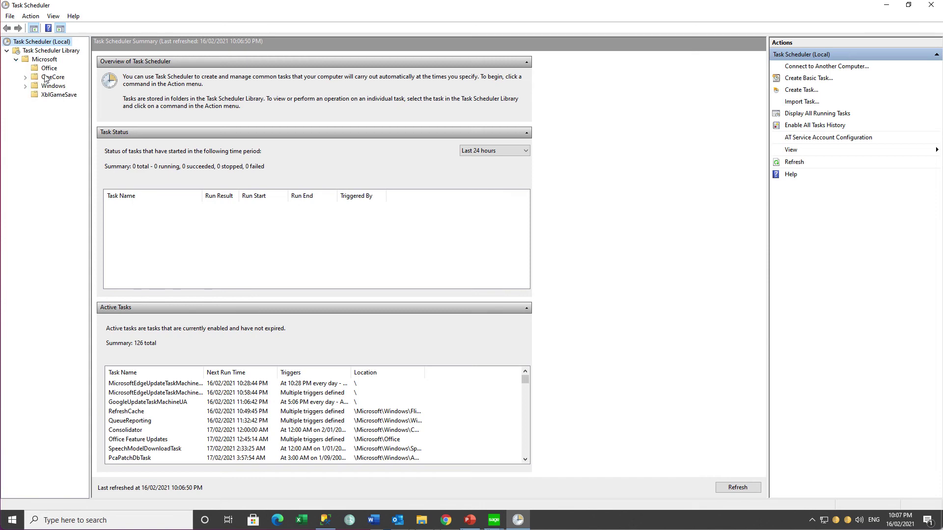
pyautogui.click(48, 52)
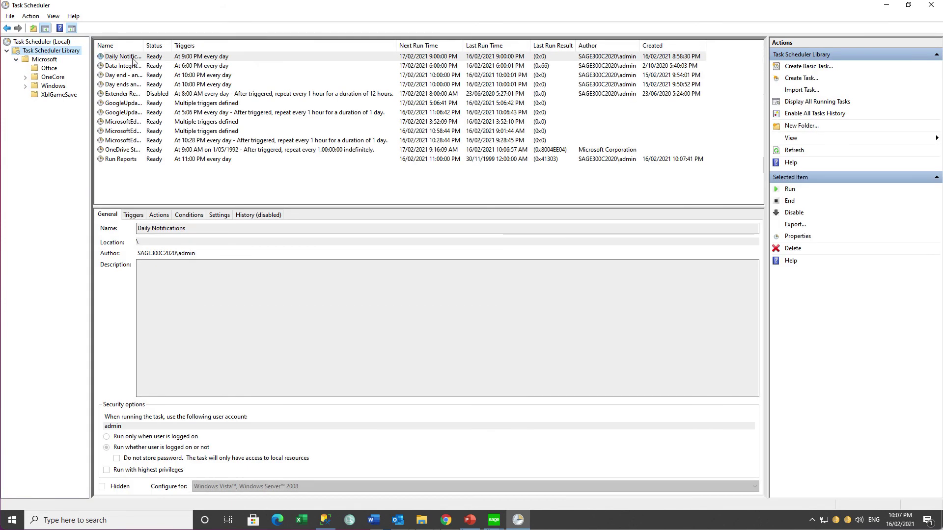
pyautogui.click(120, 159)
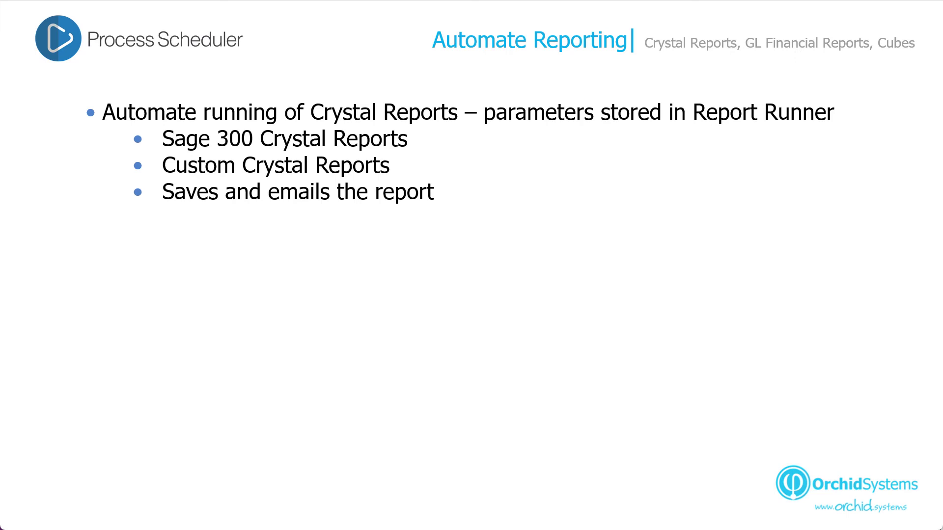
pyautogui.press('Right')
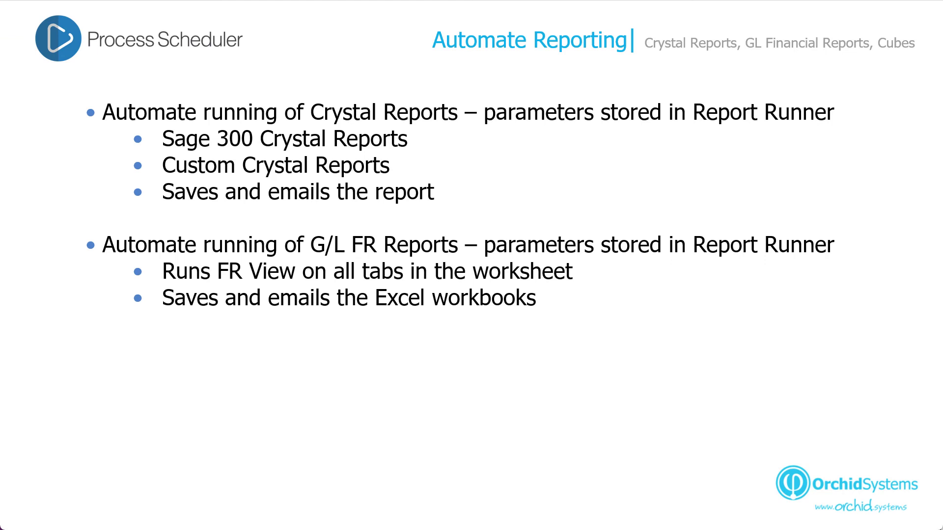
pyautogui.press('Right')
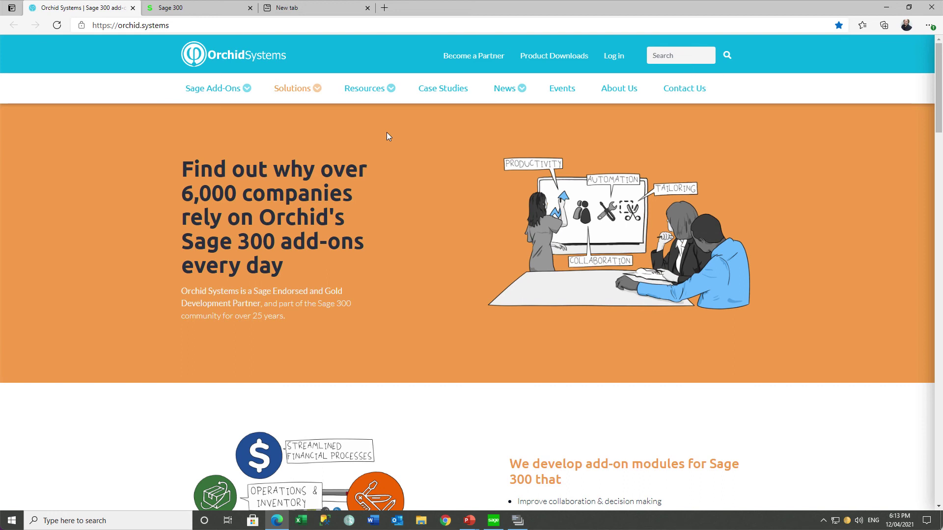
# On the Orchid Systems website, open the Report Runner product page and look through it to the Learn More videos
pyautogui.moveTo(248, 92)
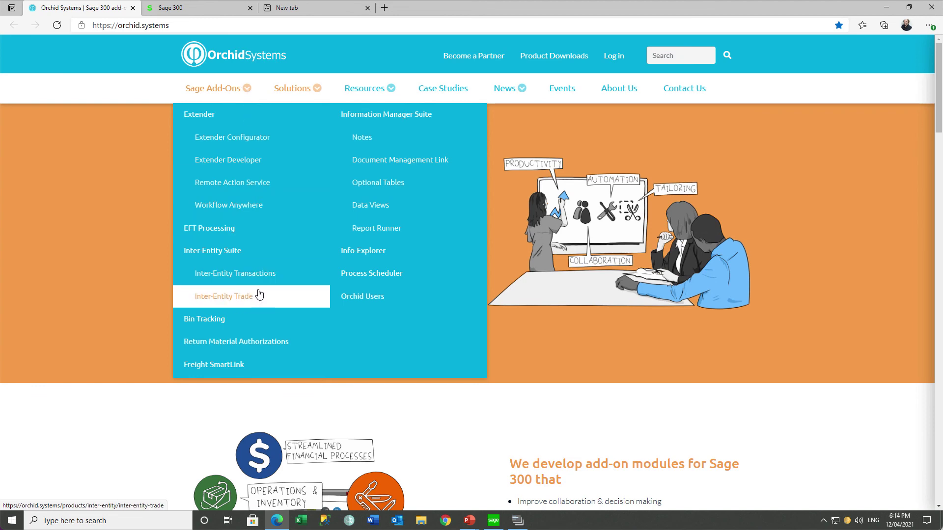
pyautogui.click(380, 234)
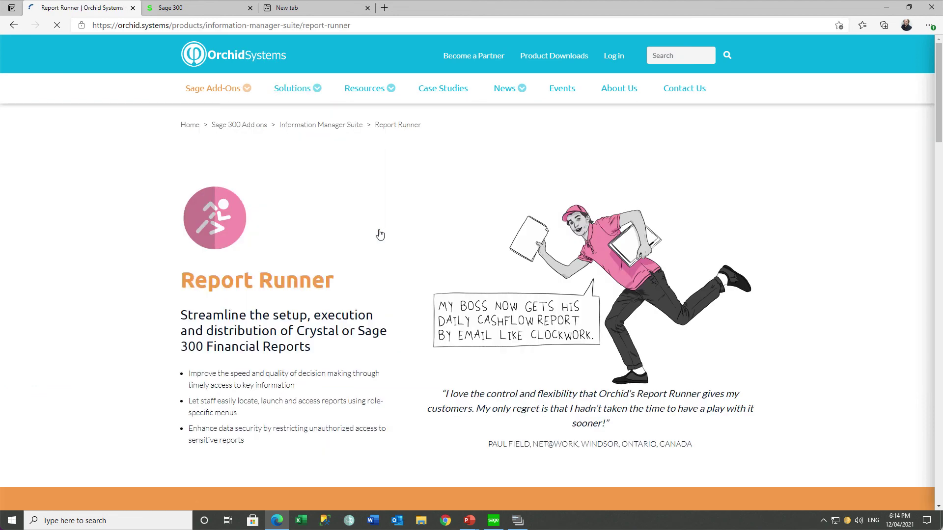
pyautogui.scroll(-8, 712, 272)
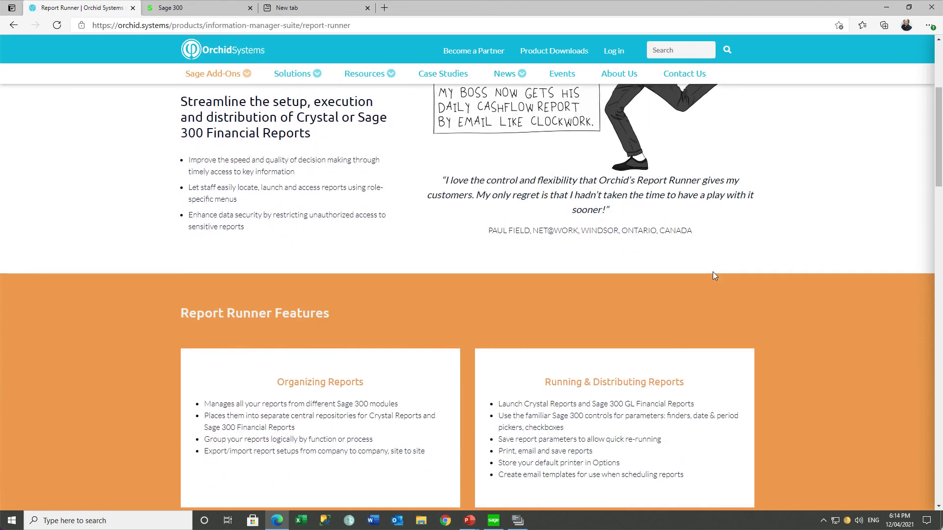
pyautogui.scroll(-10, 715, 276)
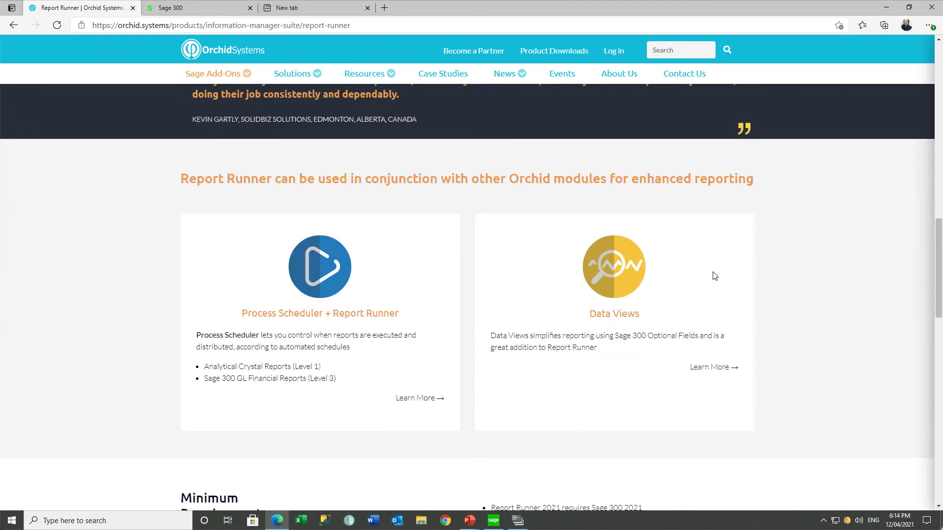
pyautogui.scroll(-9, 715, 276)
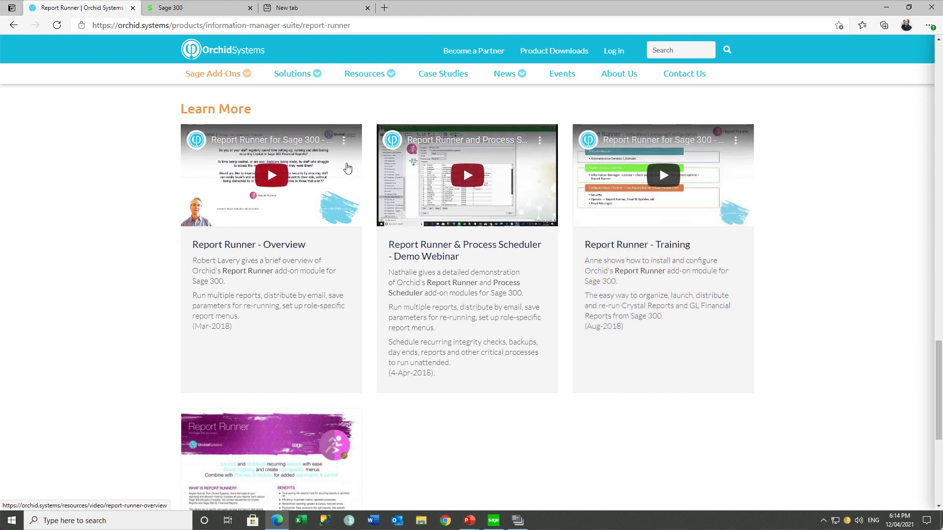
# Open the Info-Explorer product page and look through its features, editions, requirements and Learn More resources
pyautogui.moveTo(242, 79)
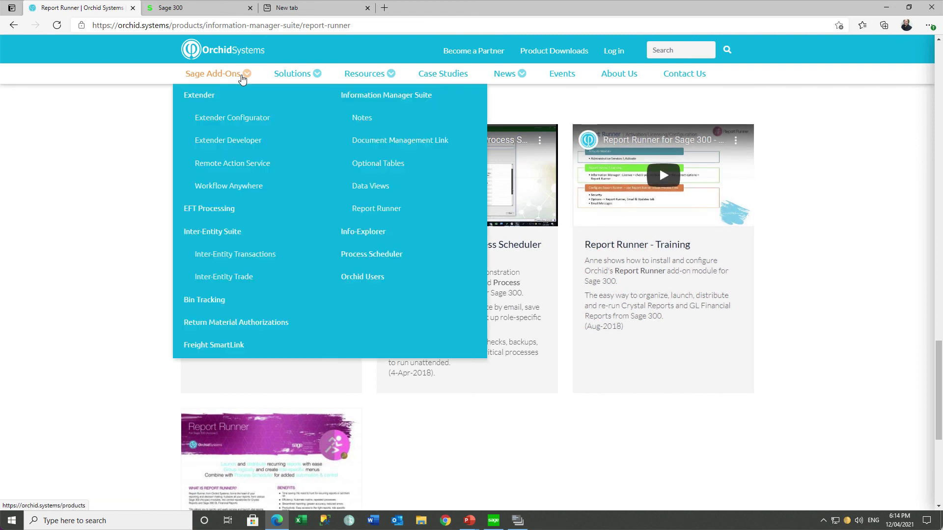
pyautogui.click(350, 235)
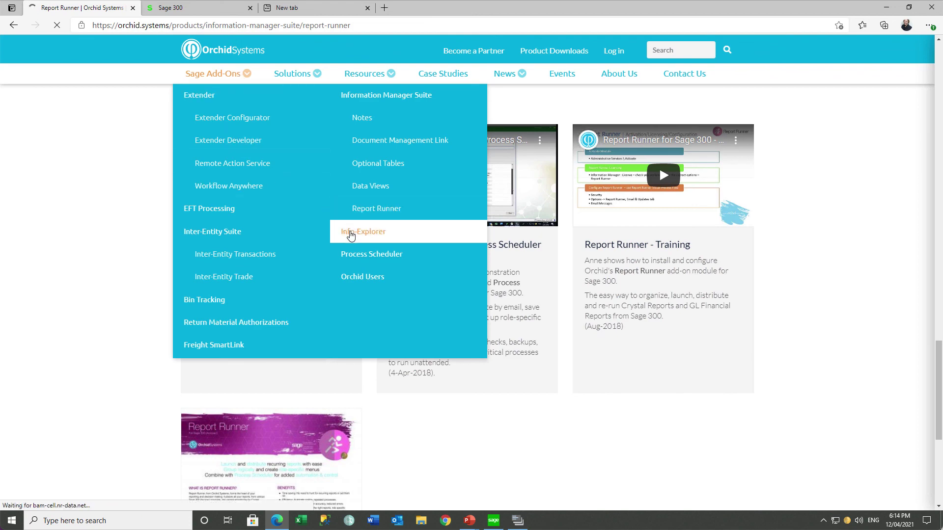
pyautogui.scroll(-12, 734, 266)
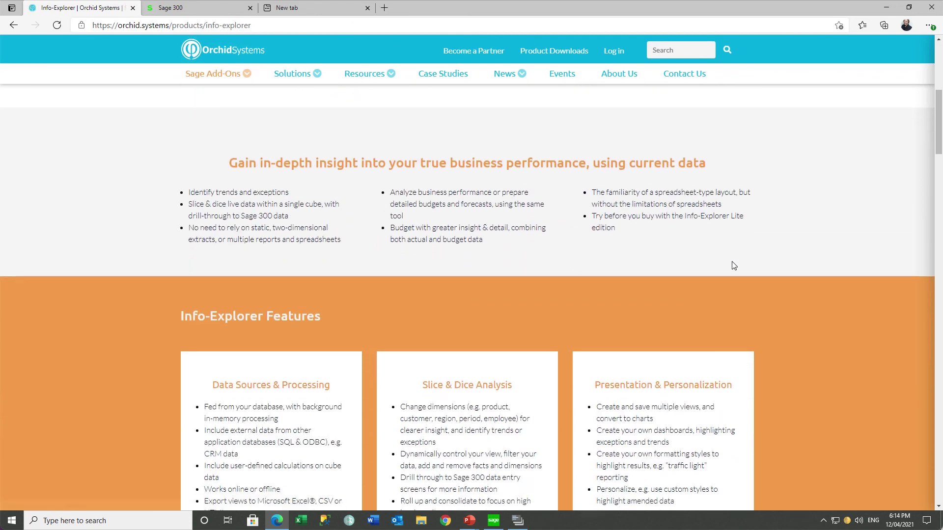
pyautogui.scroll(-13, 732, 266)
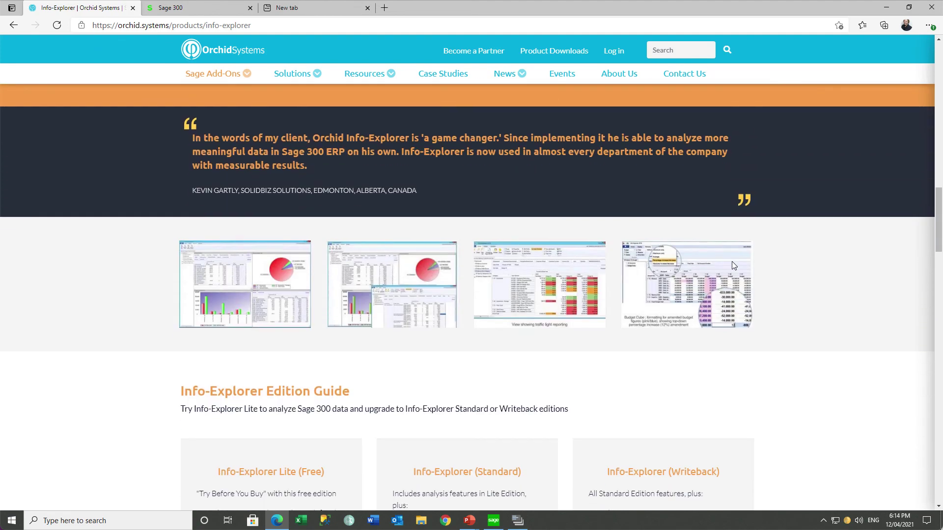
pyautogui.scroll(-12, 733, 266)
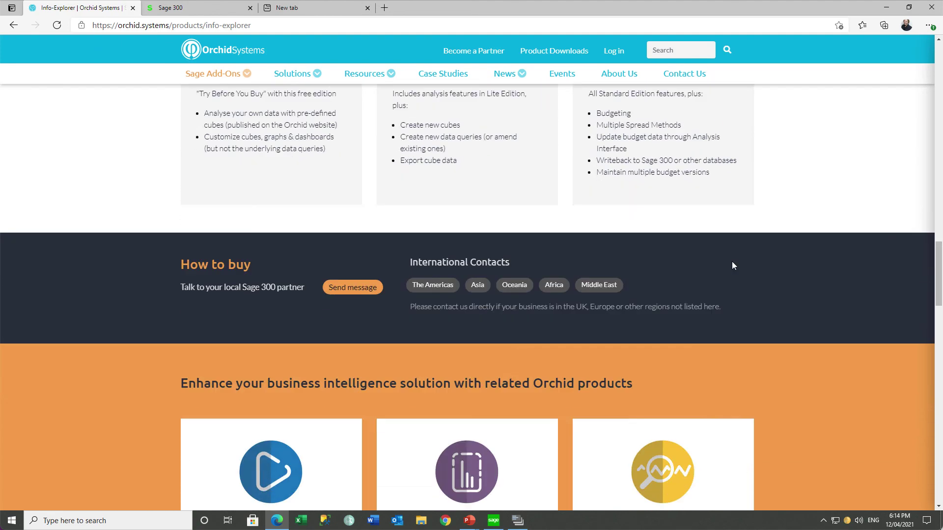
pyautogui.scroll(-12, 733, 266)
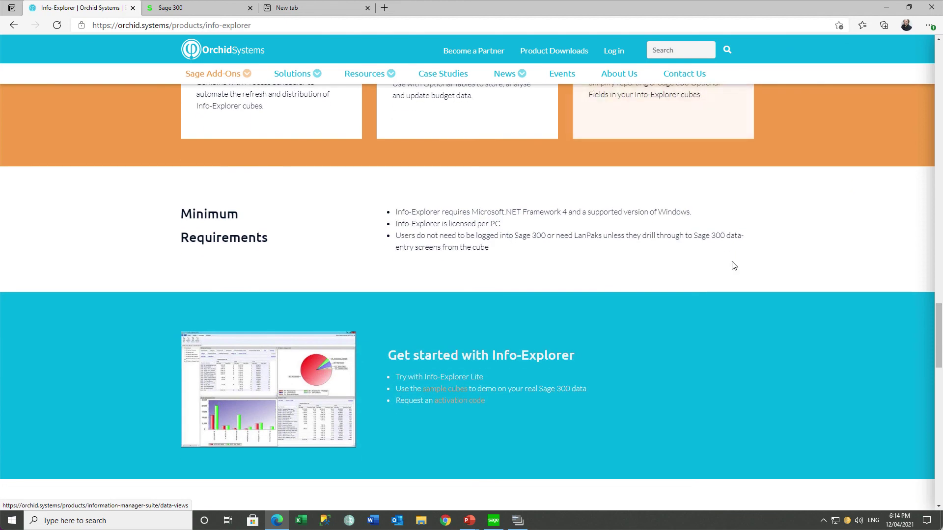
pyautogui.scroll(-8, 733, 265)
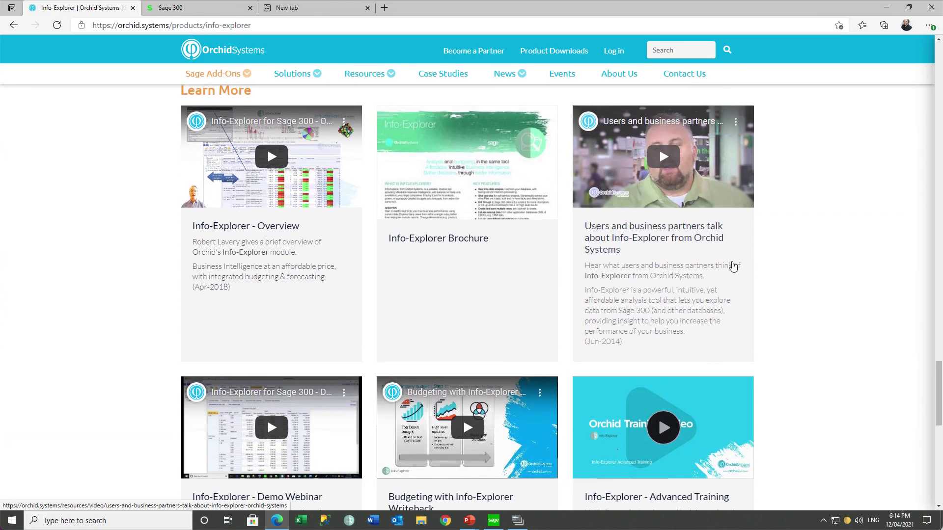
pyautogui.scroll(-2, 733, 266)
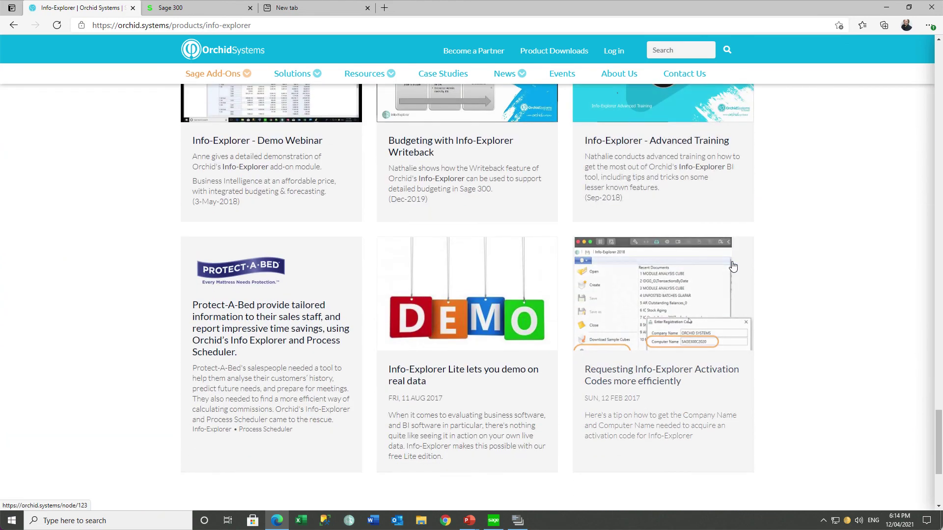
# Open the Process Scheduler product page and look through its features, action levels and Learn More resources
pyautogui.moveTo(243, 77)
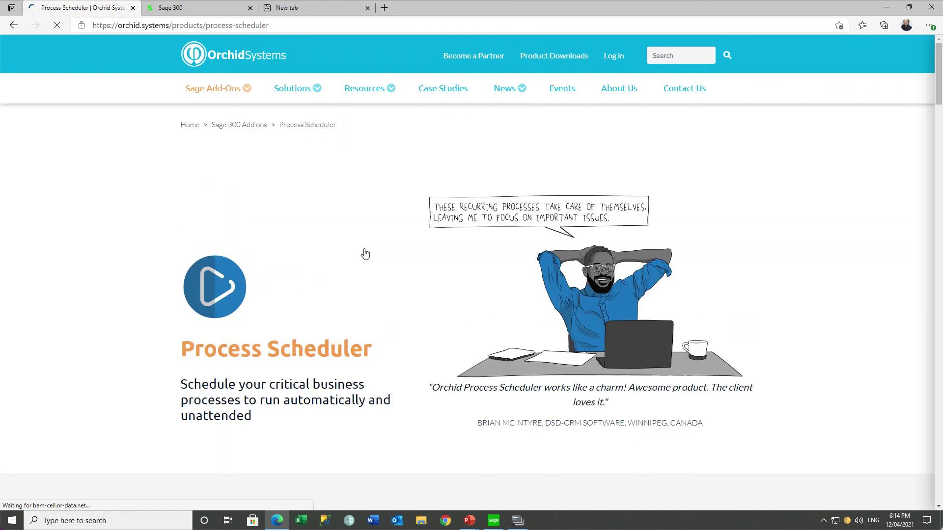
pyautogui.scroll(-10, 718, 251)
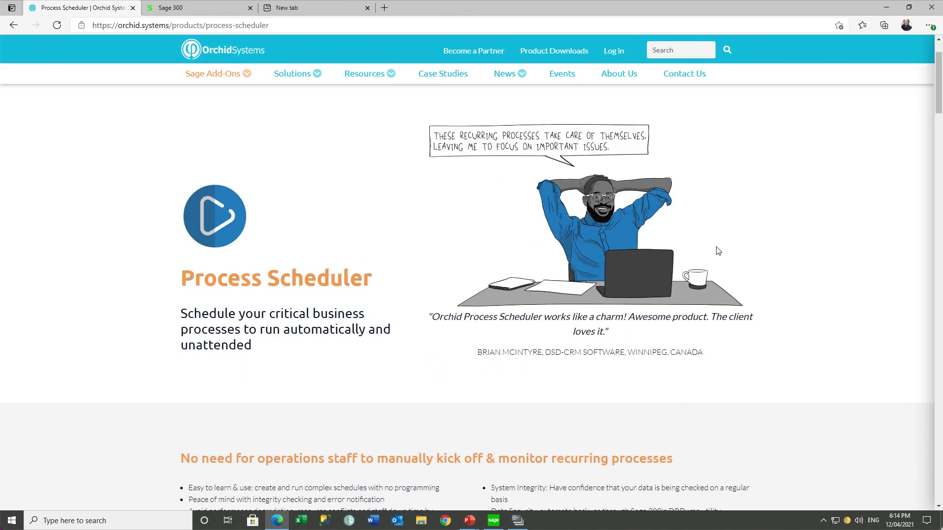
pyautogui.scroll(-3, 718, 251)
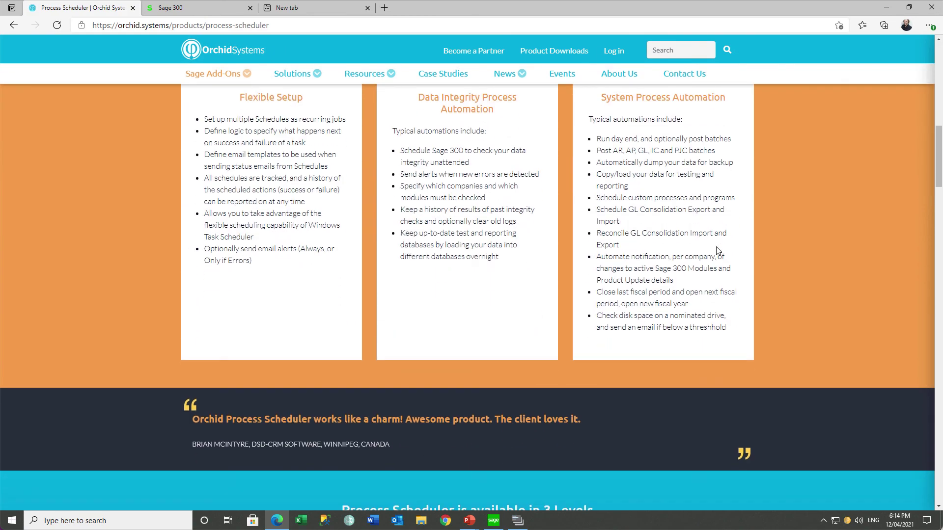
pyautogui.scroll(-17, 718, 251)
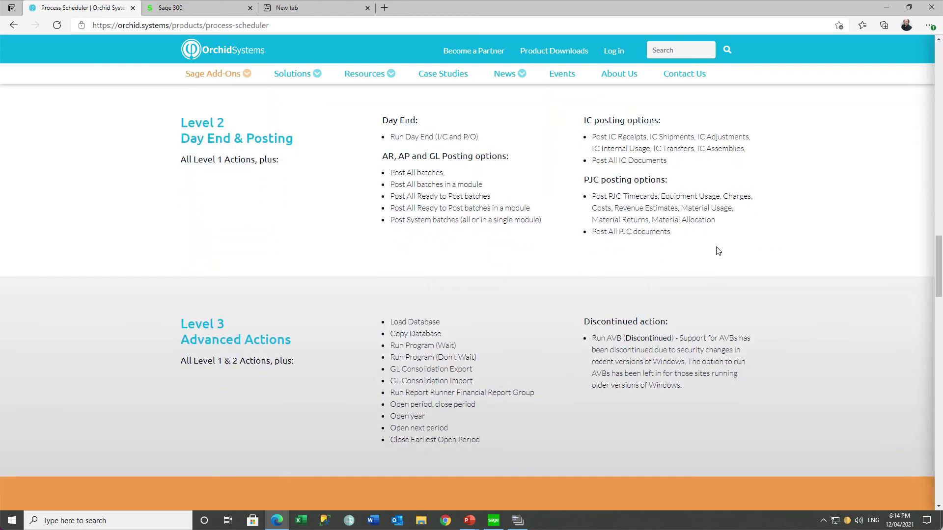
pyautogui.scroll(-12, 718, 251)
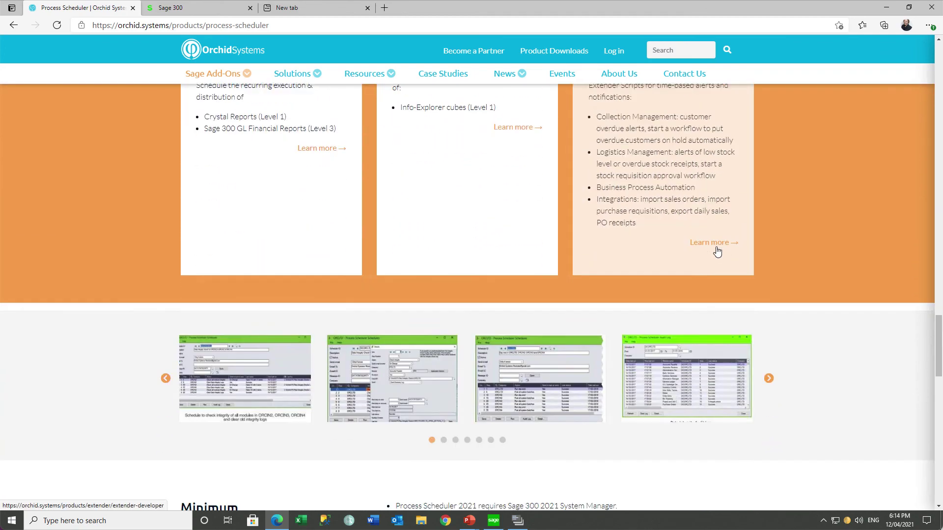
pyautogui.scroll(-9, 717, 251)
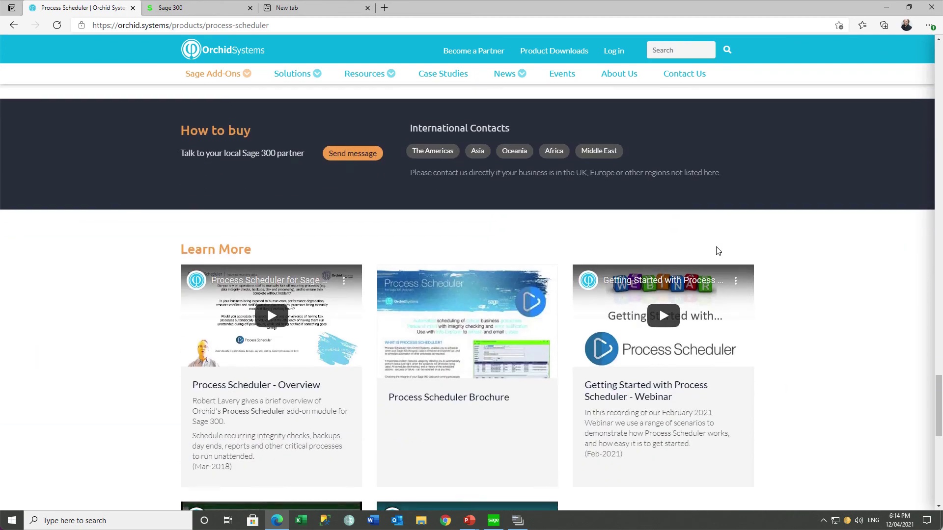
pyautogui.scroll(-3, 718, 250)
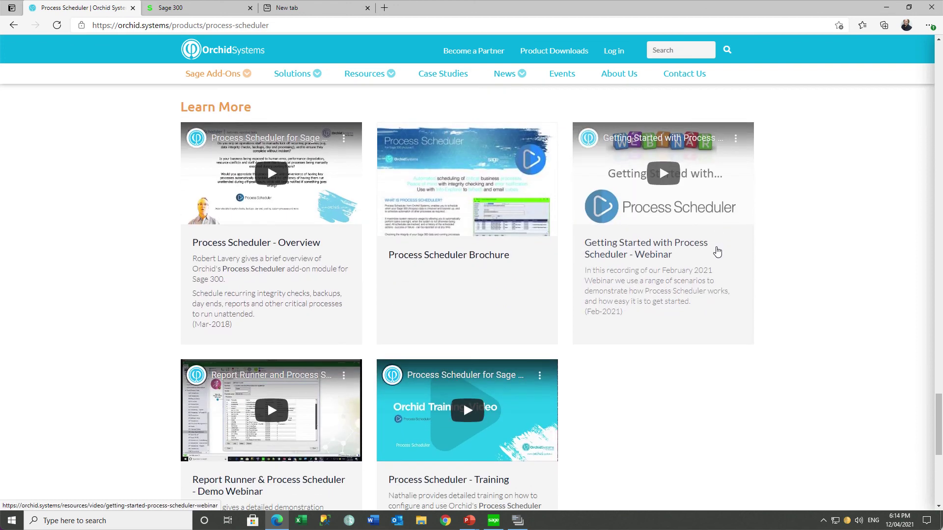